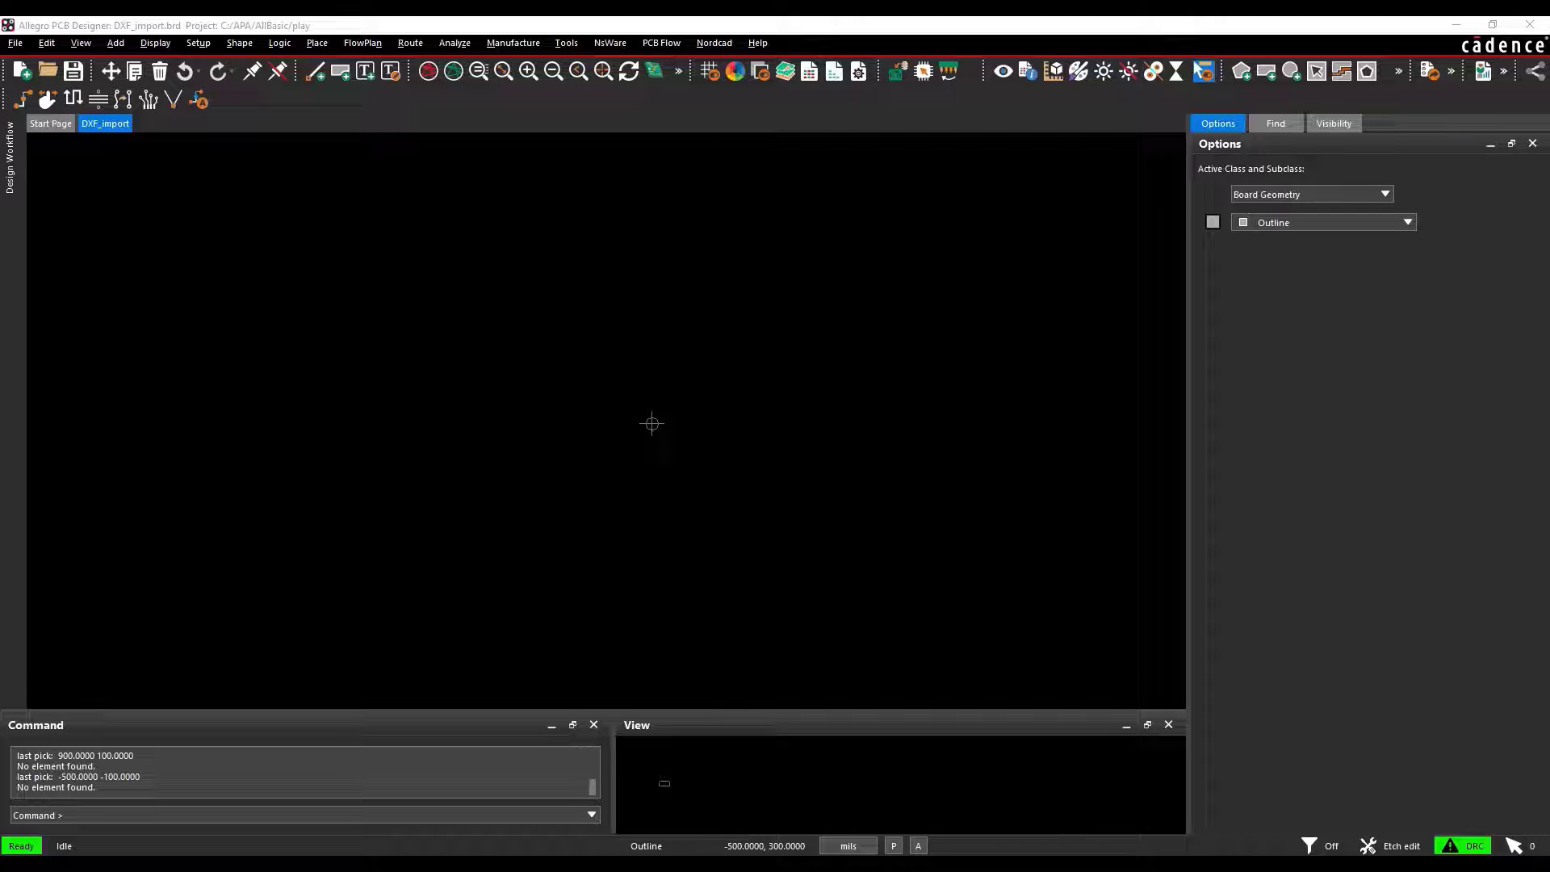
click(199, 44)
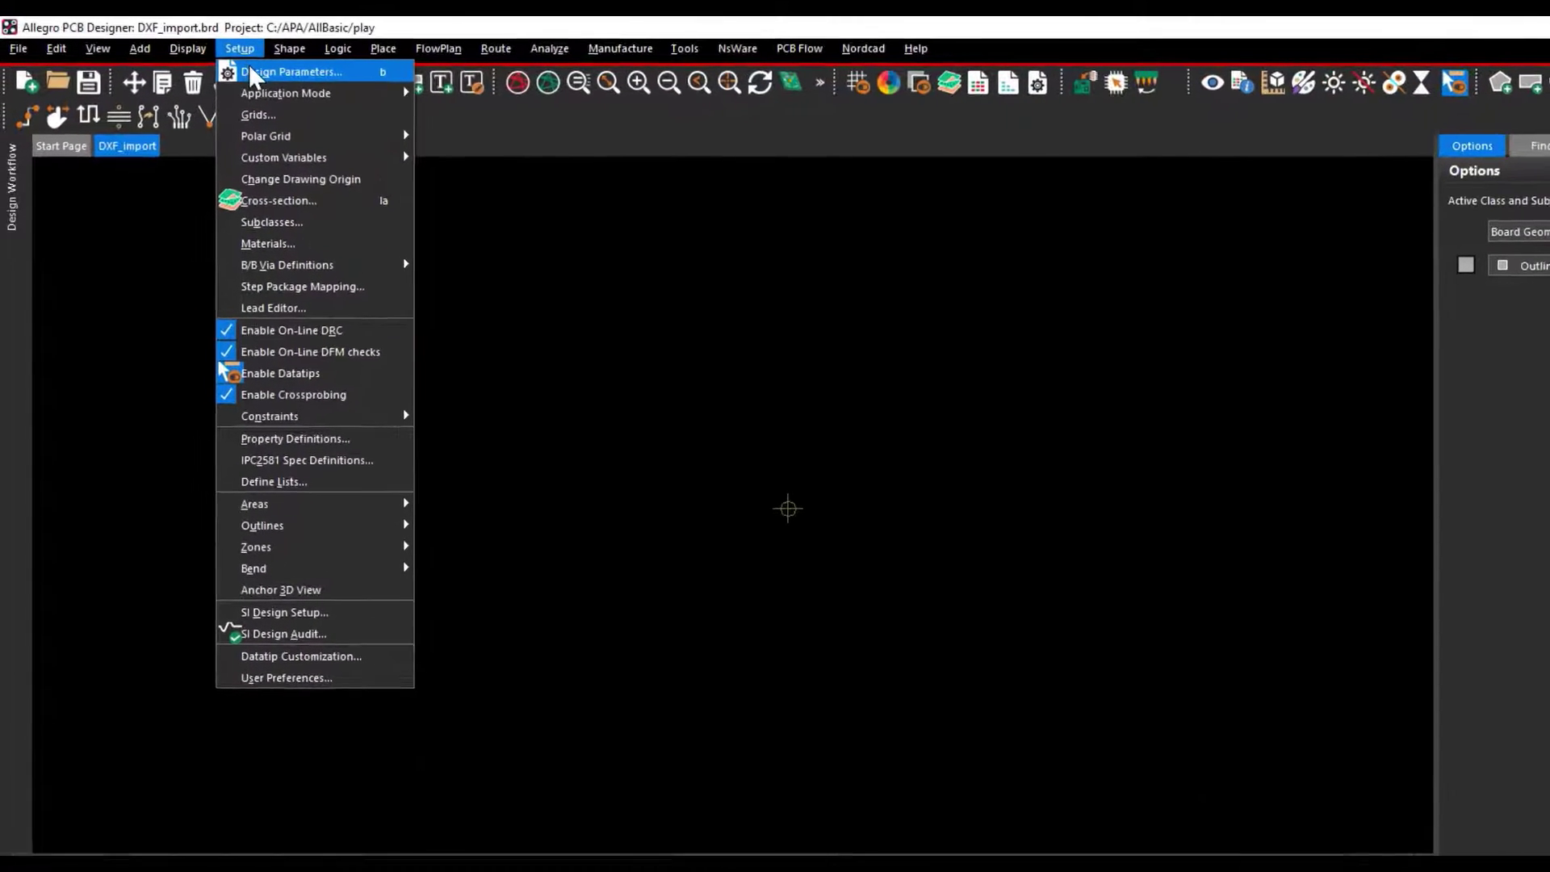
click(251, 71)
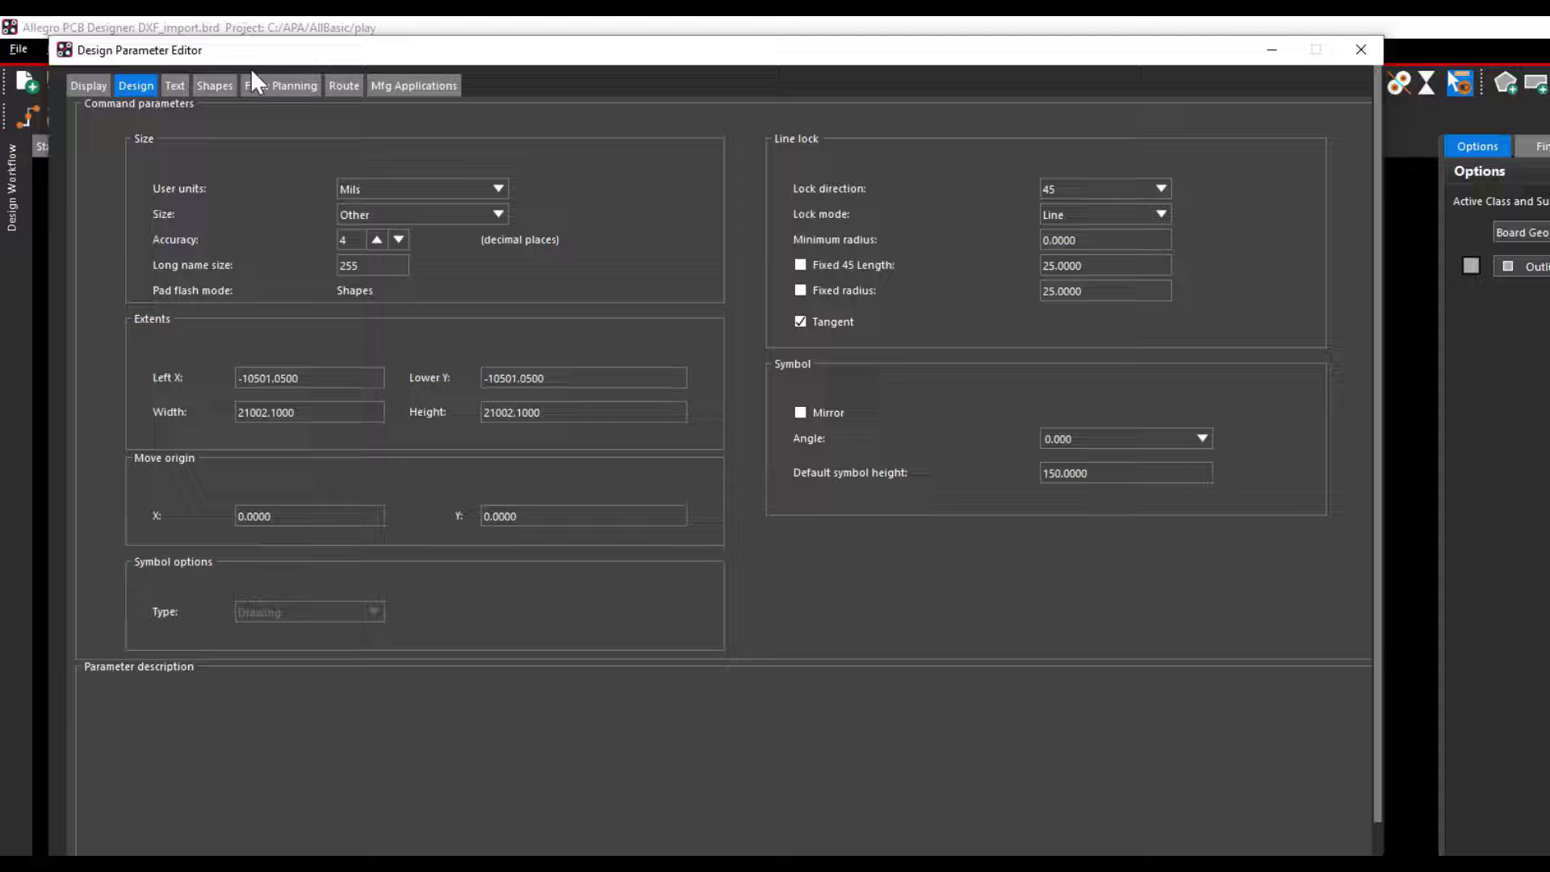
mouse_move(370, 241)
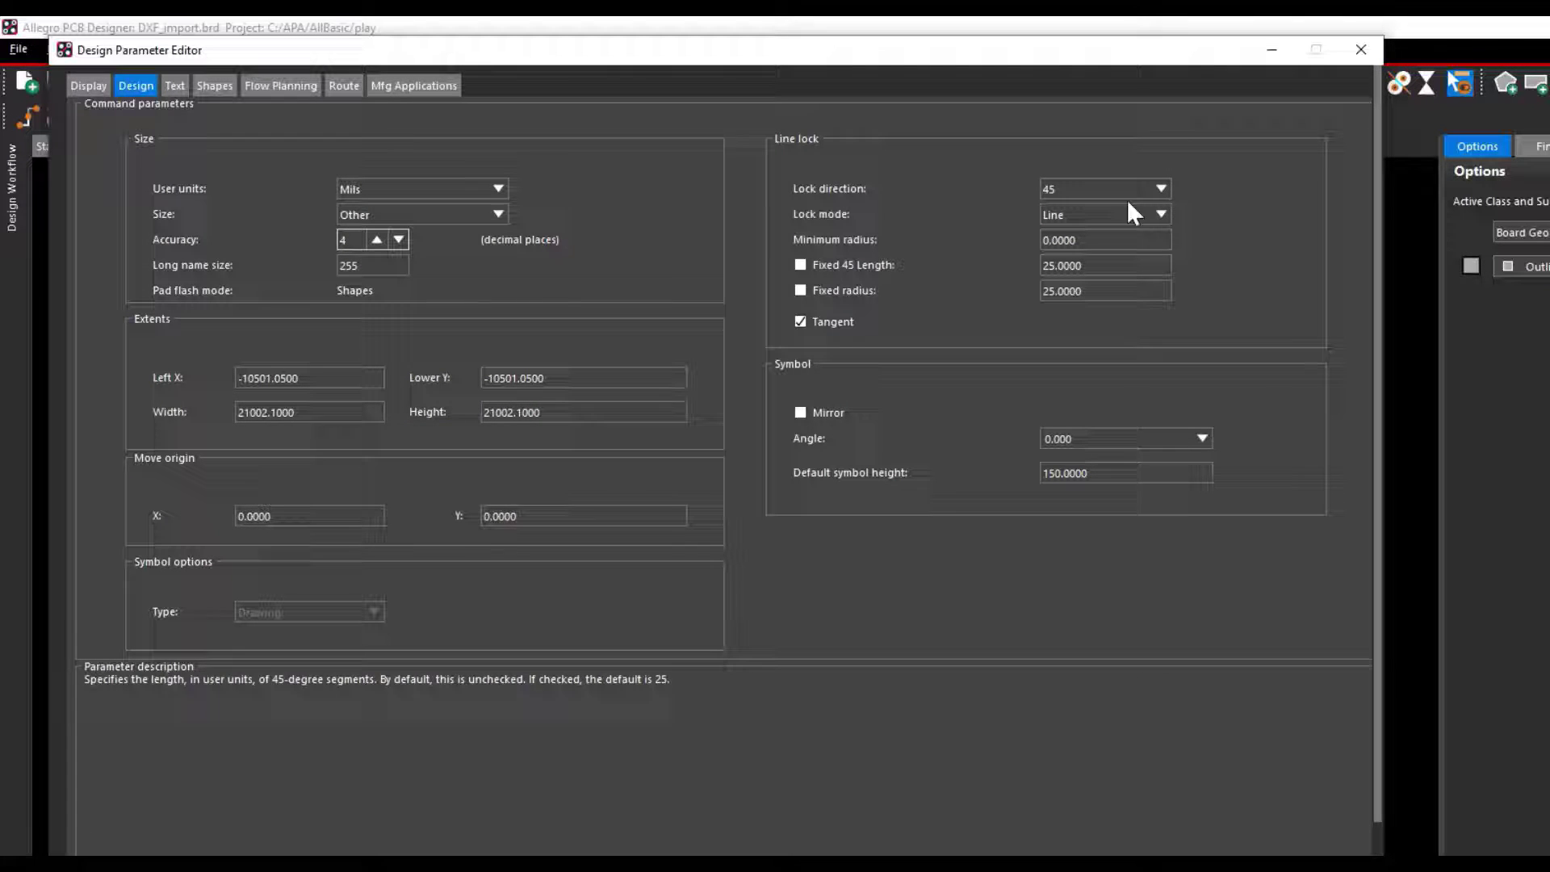
scroll(1316, 130, down, 3)
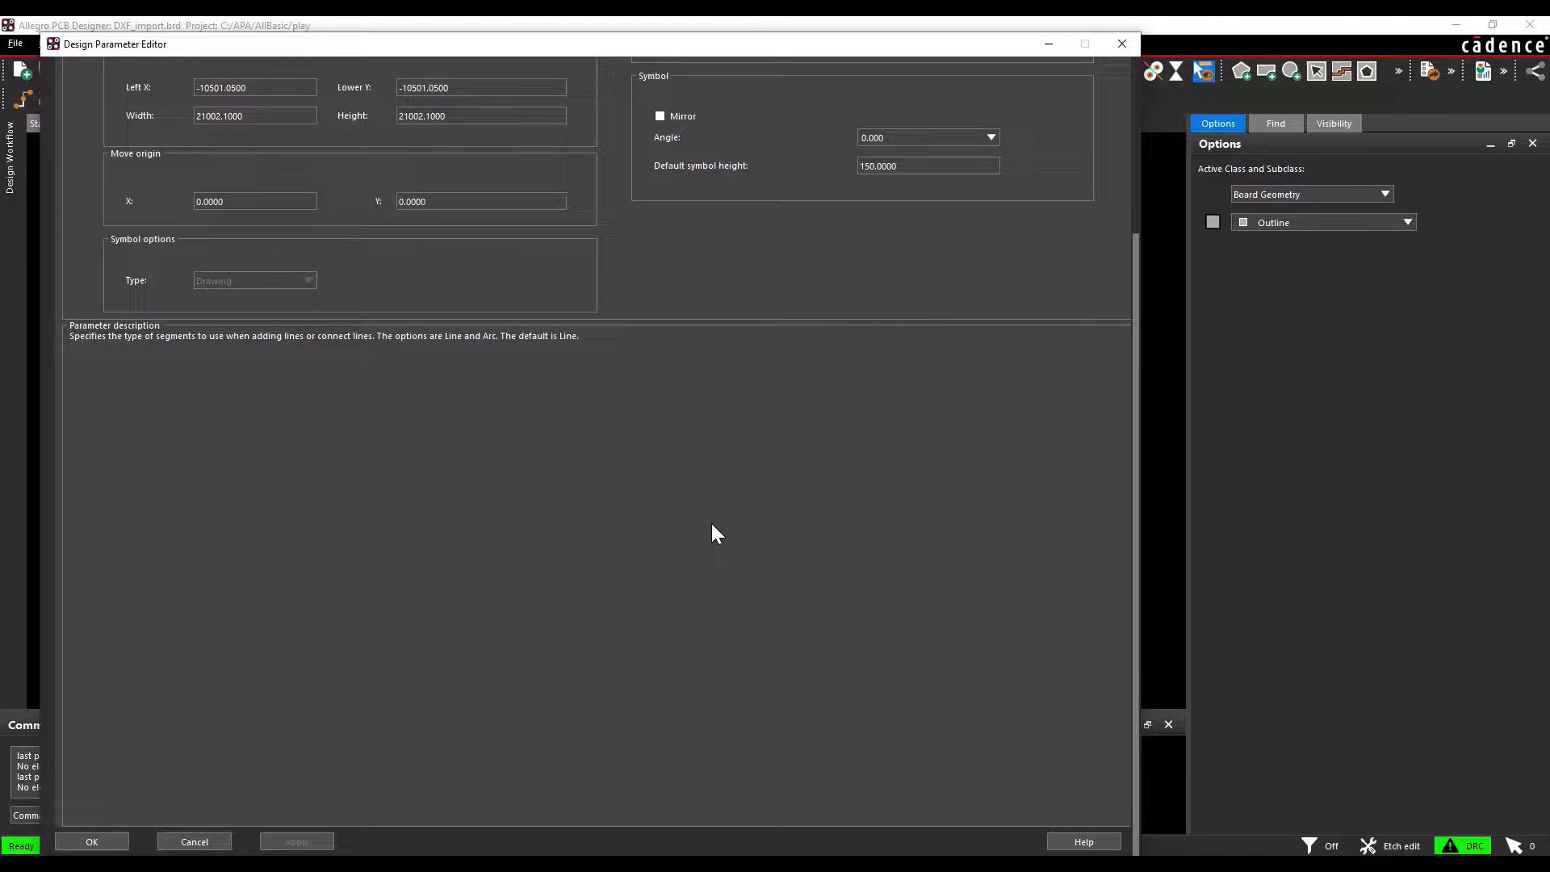
- Open the DXF In dialog from File > Import > DXF, set to MILS units, accuracy 4
key(Return)
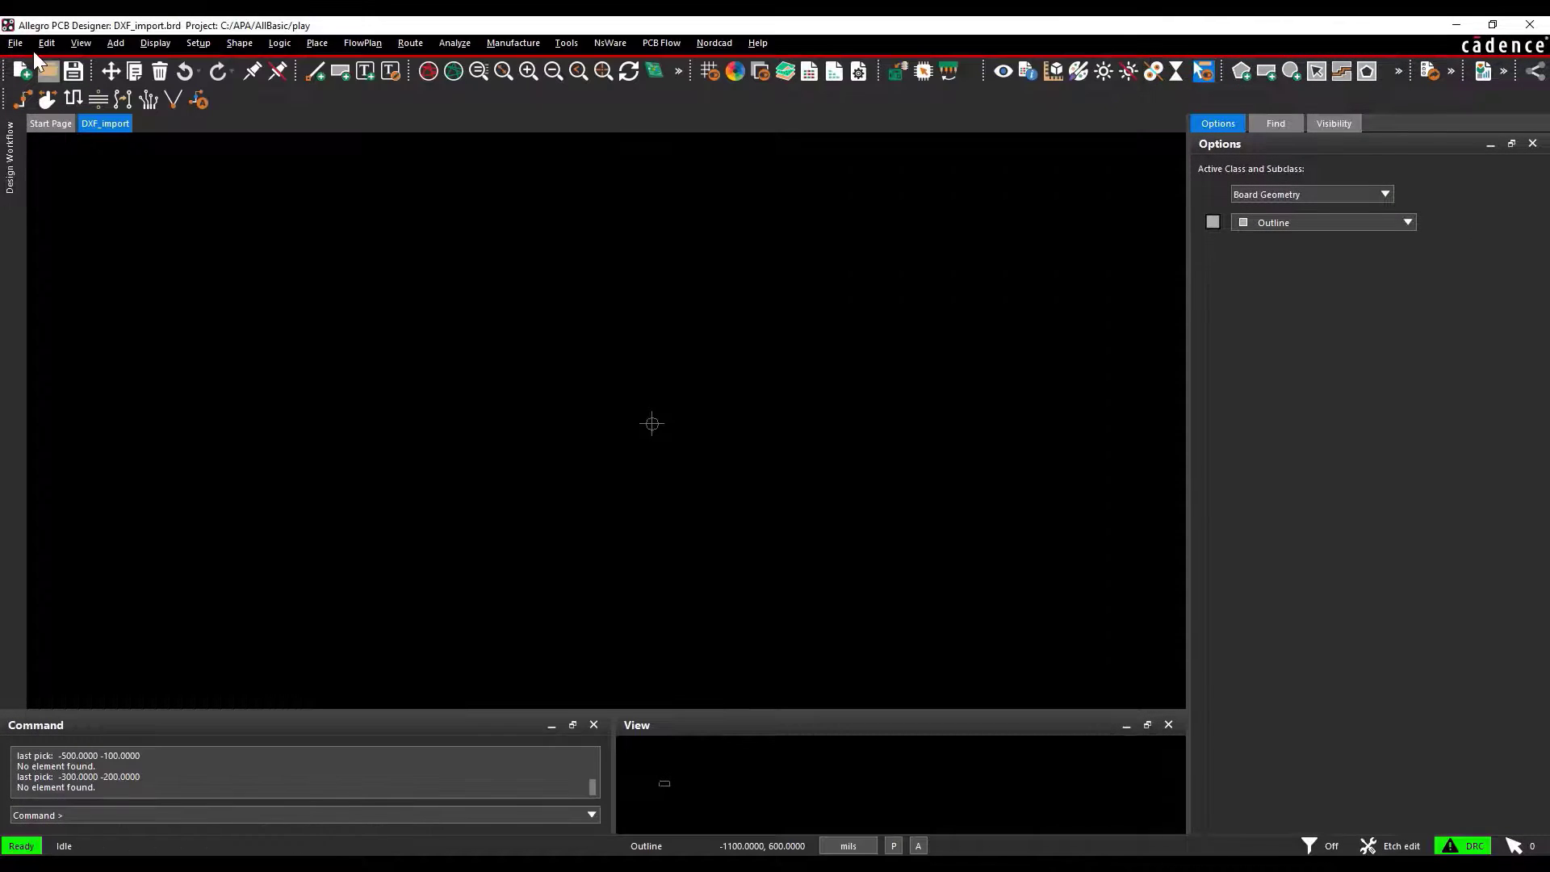
click(15, 43)
mouse_move(41, 194)
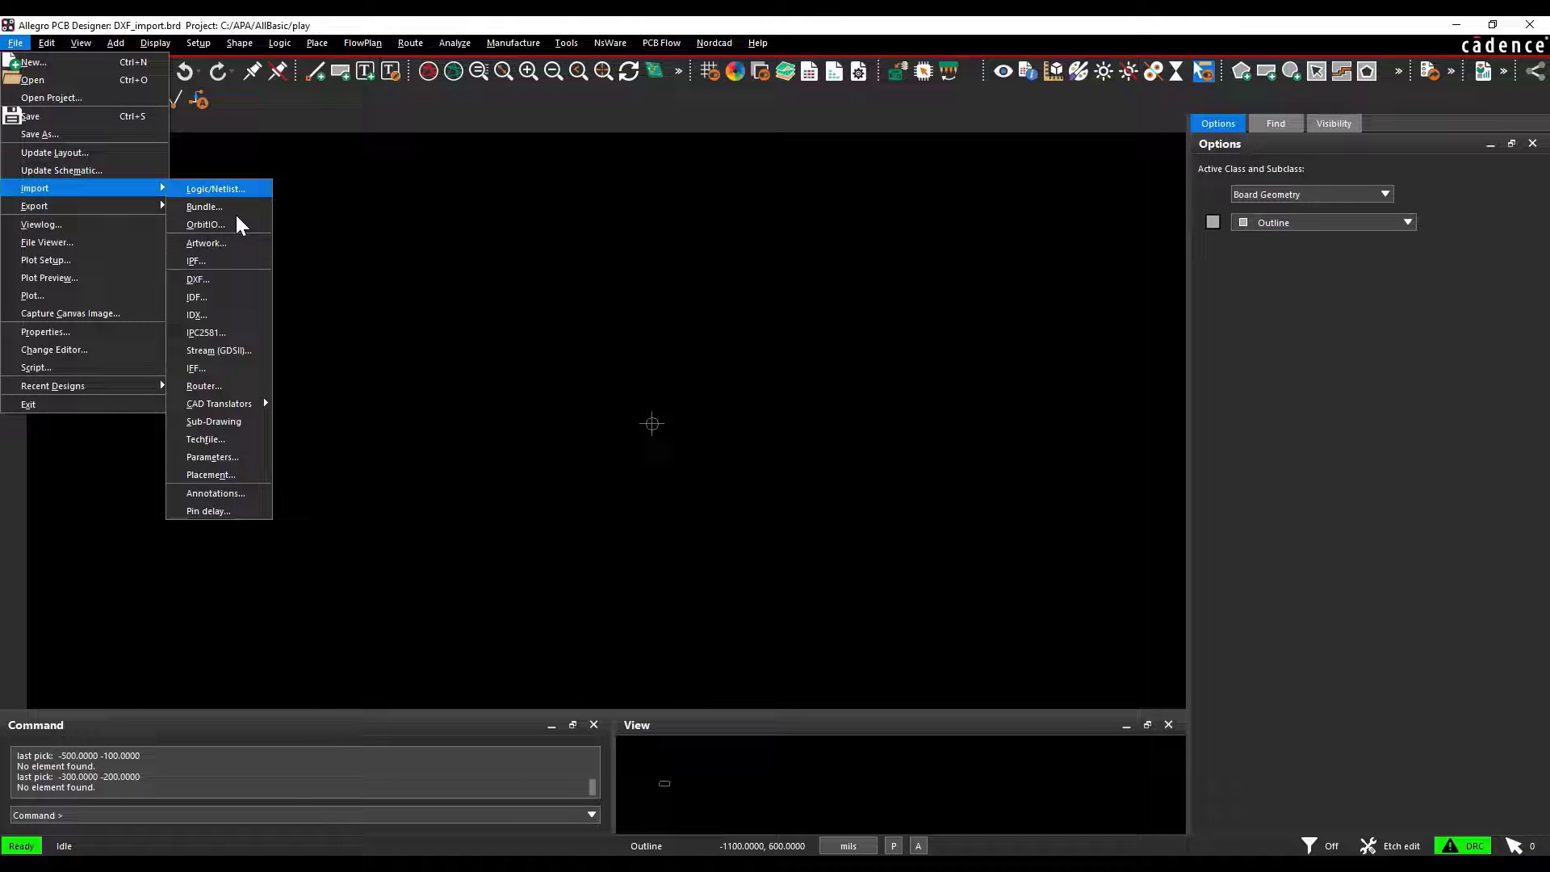
click(236, 273)
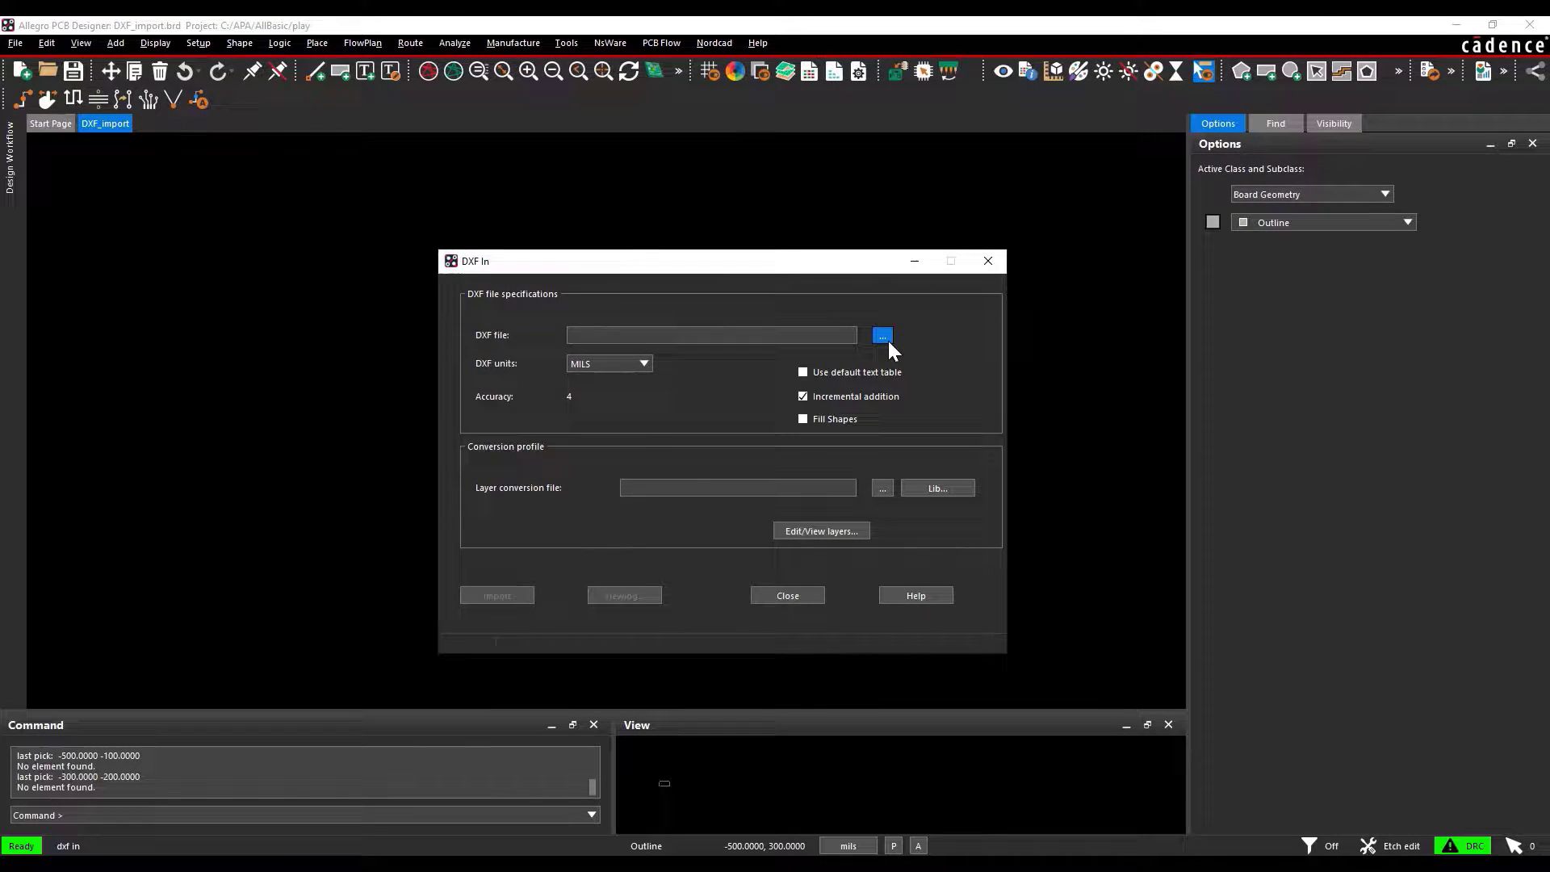
- Choose Mechanical_input.dxf as the DXF file and enable Use default text table
click(1043, 312)
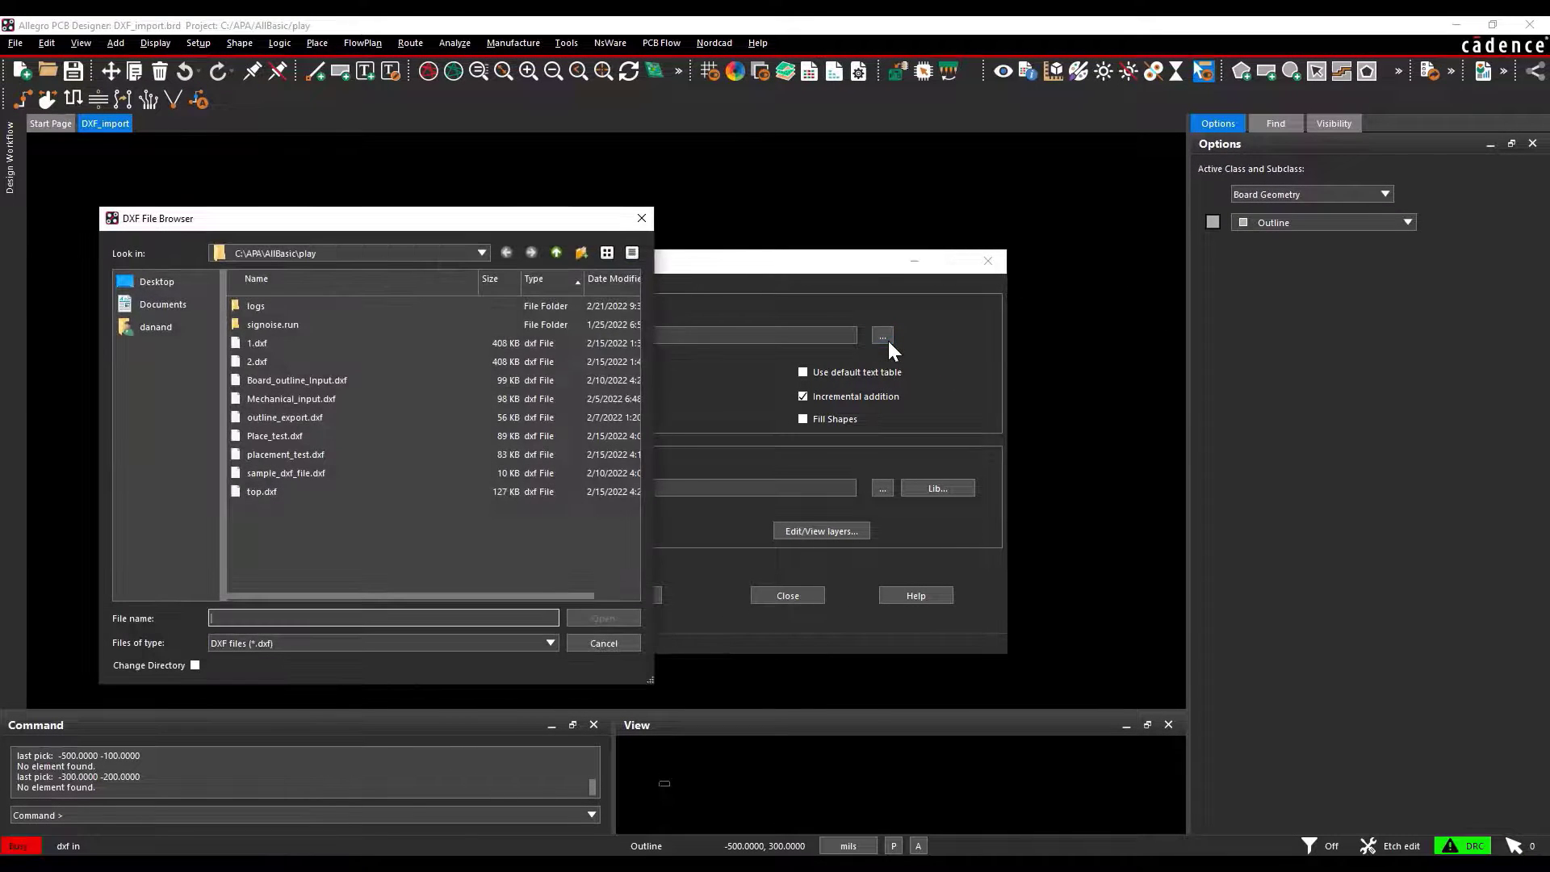
click(287, 402)
click(602, 617)
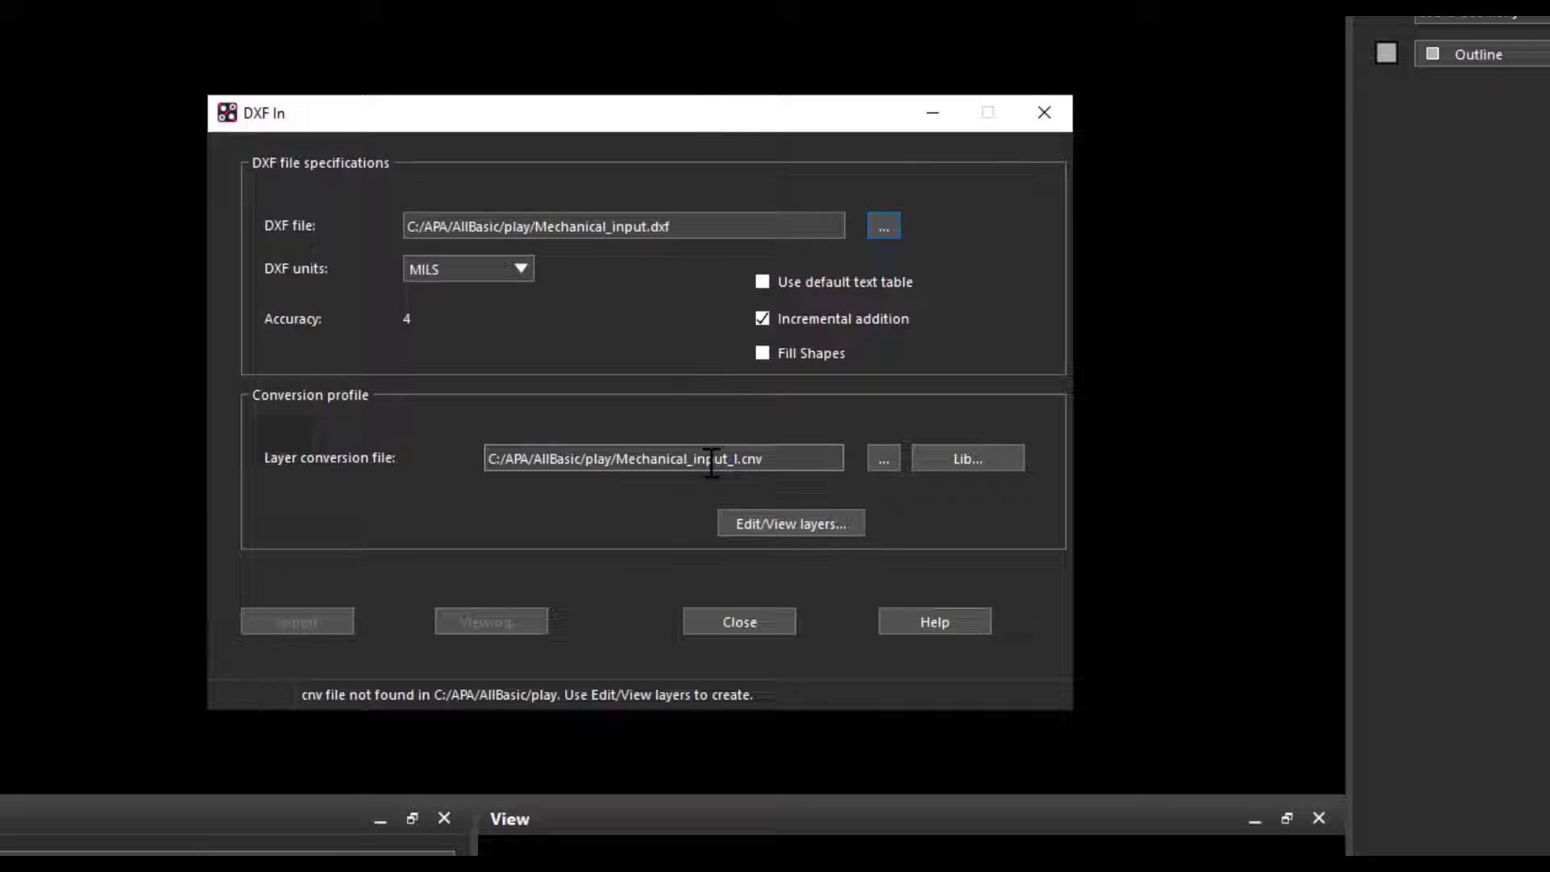
click(806, 279)
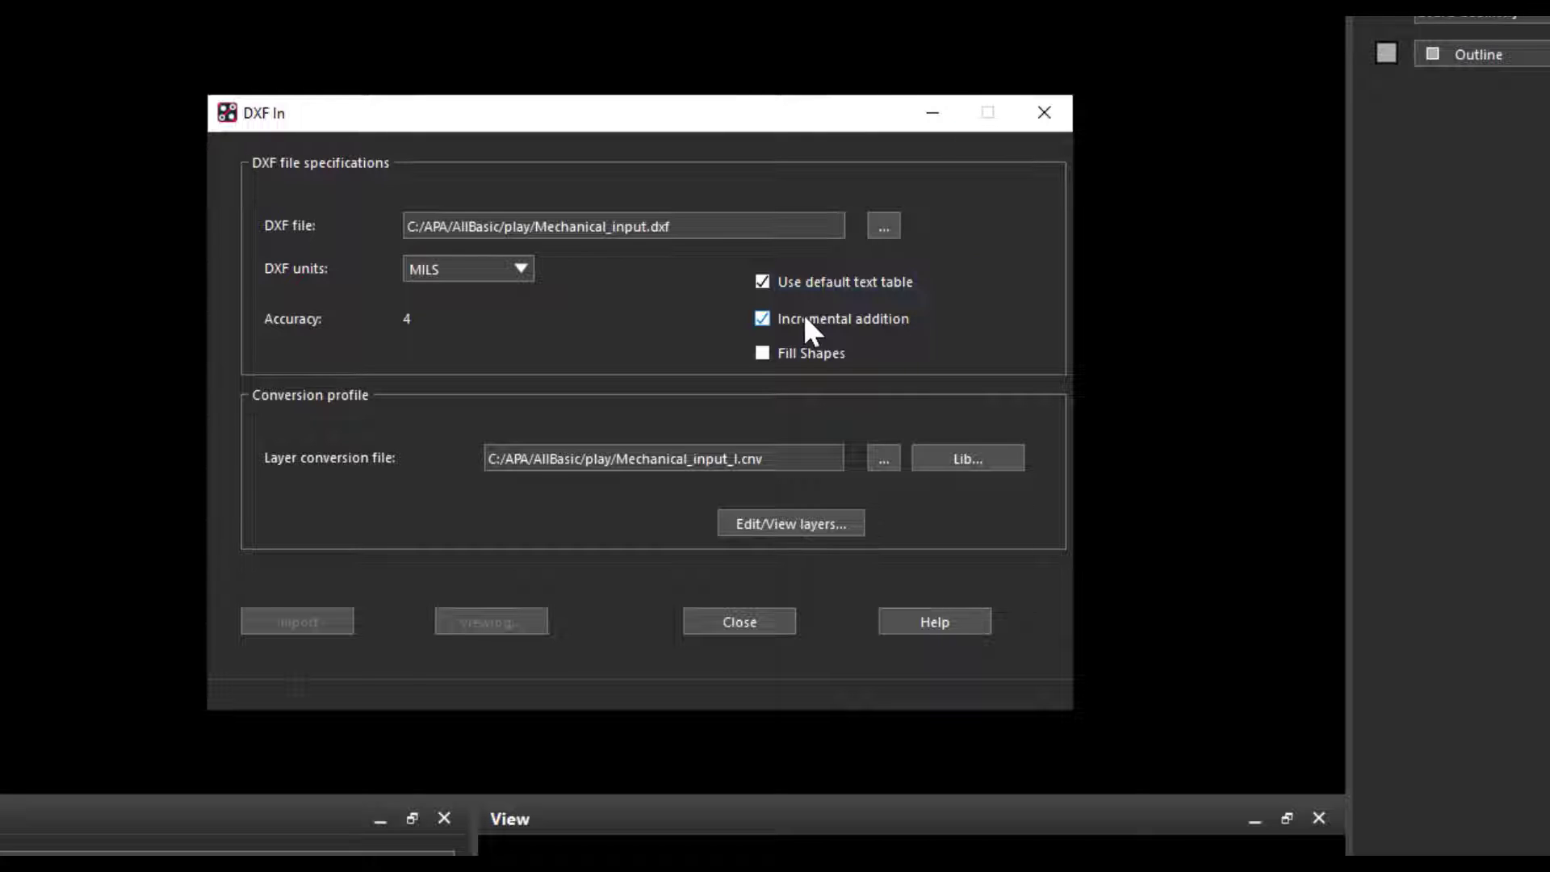
- Keep Mechanical_input_l.cnv as the conversion file and list the 15 library conversion files
triple_click(782, 469)
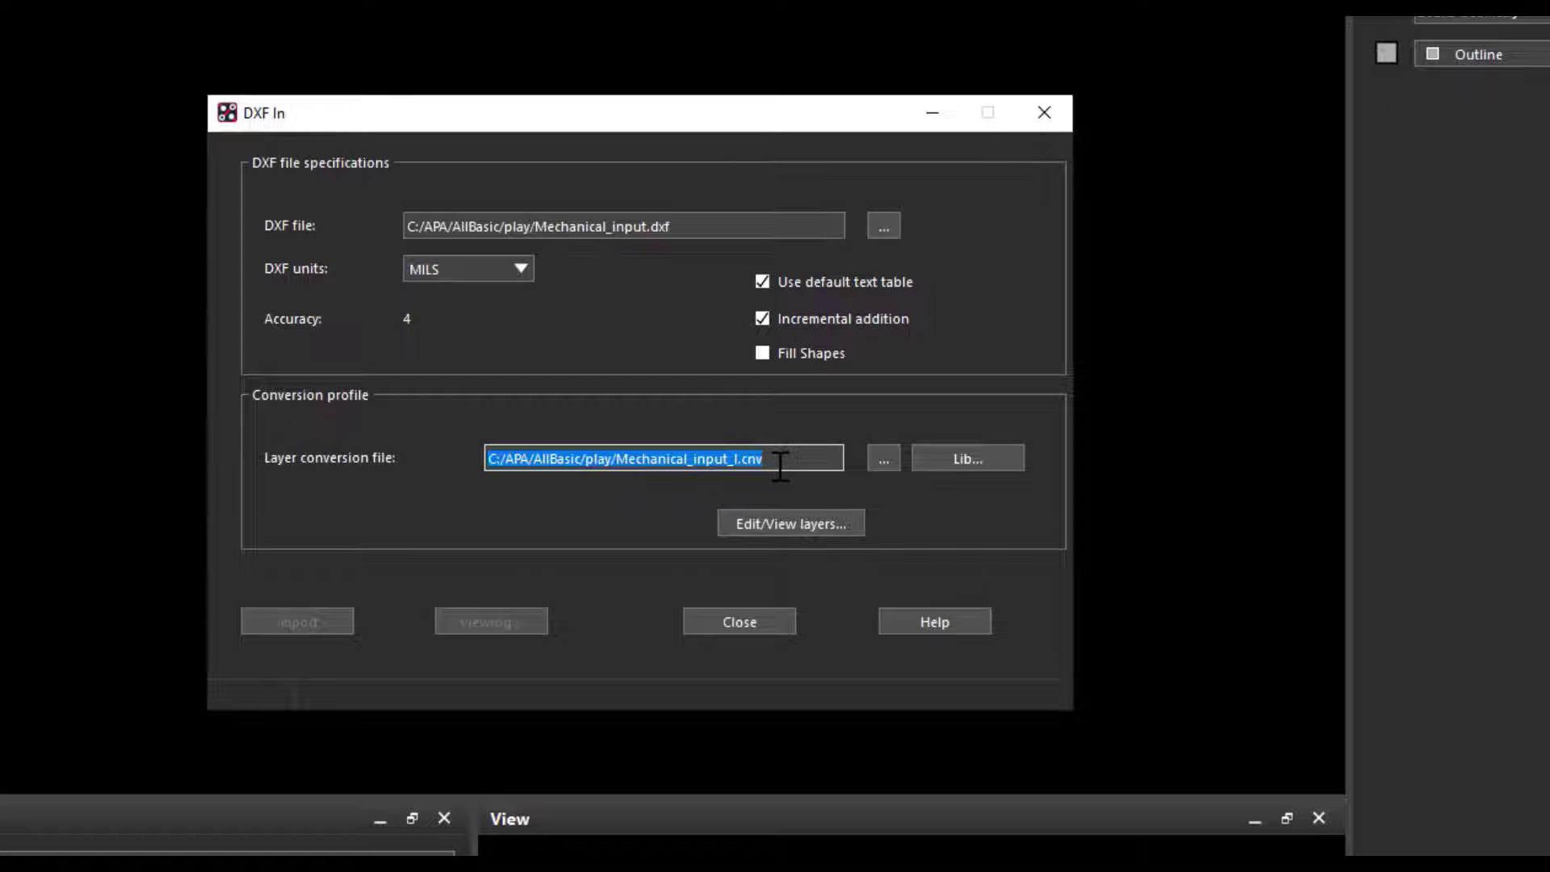
click(886, 457)
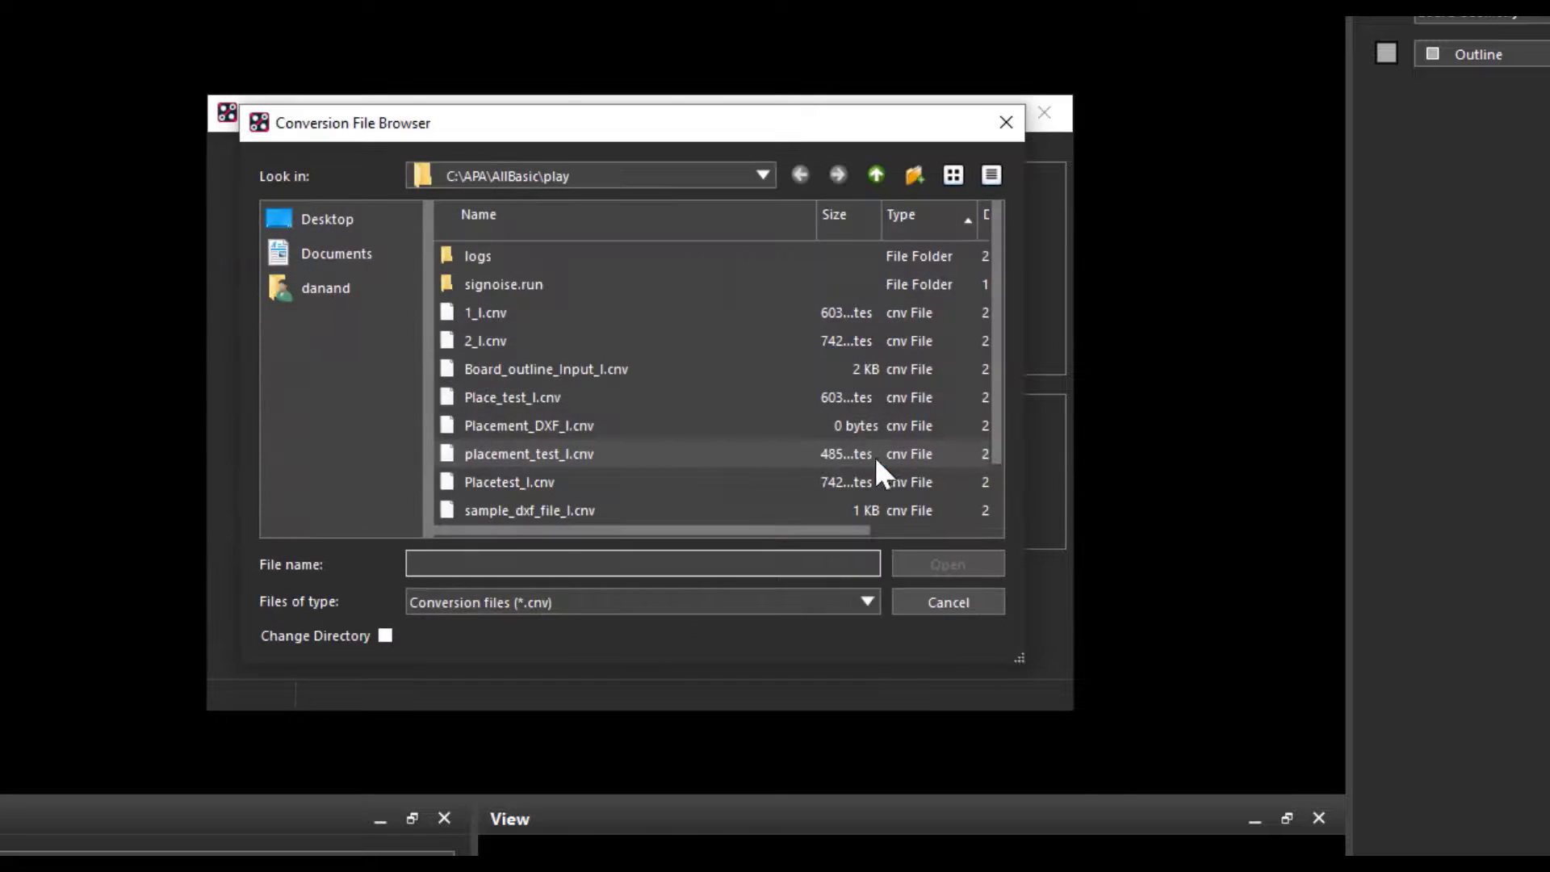
scroll(805, 423, down, 1)
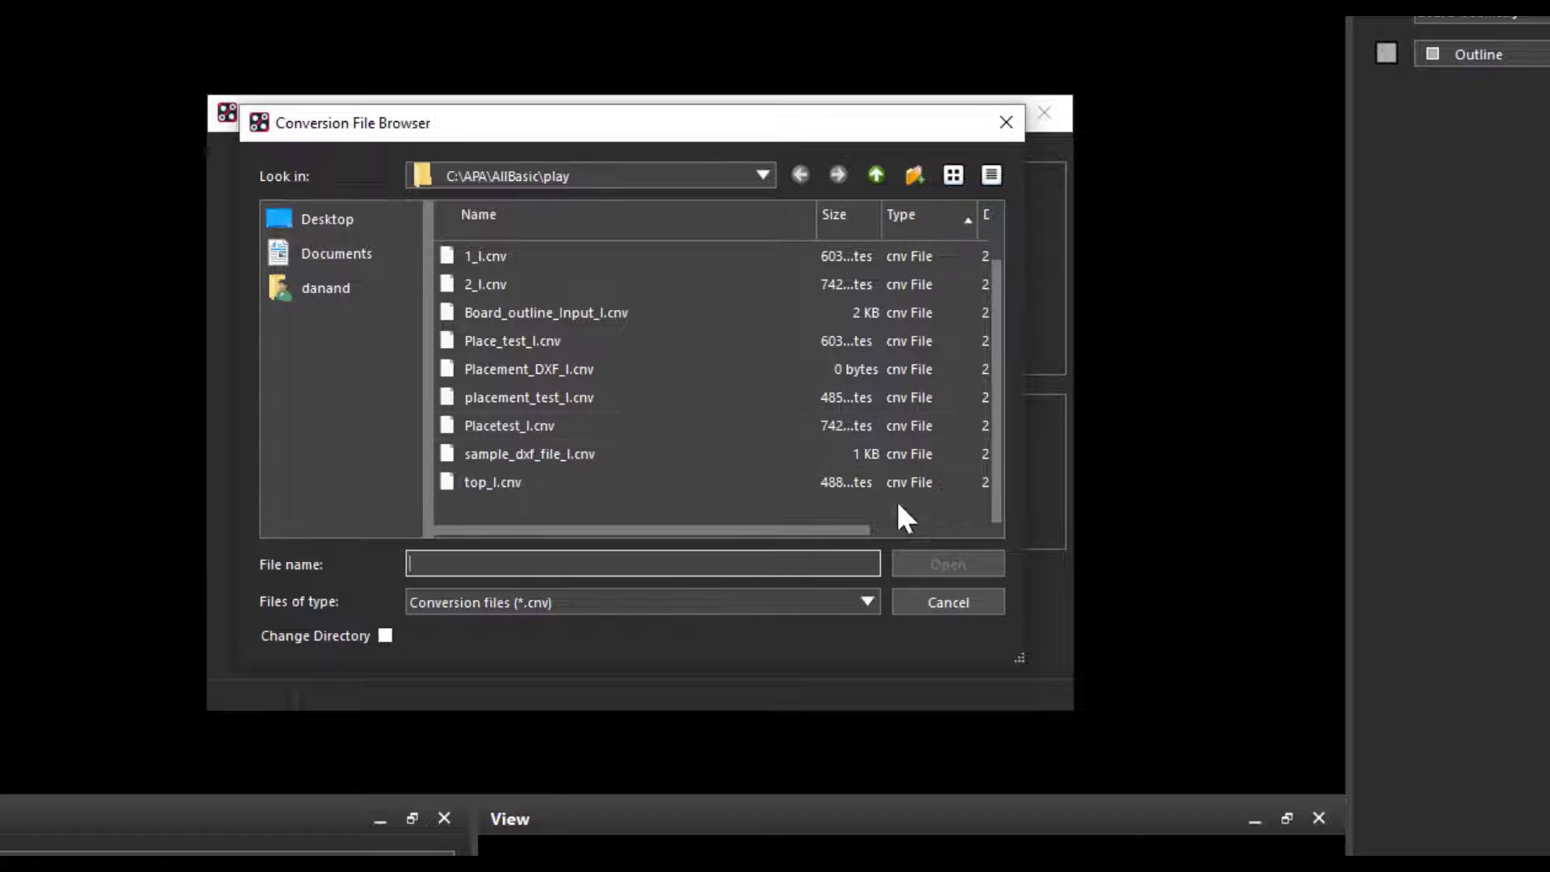
click(857, 464)
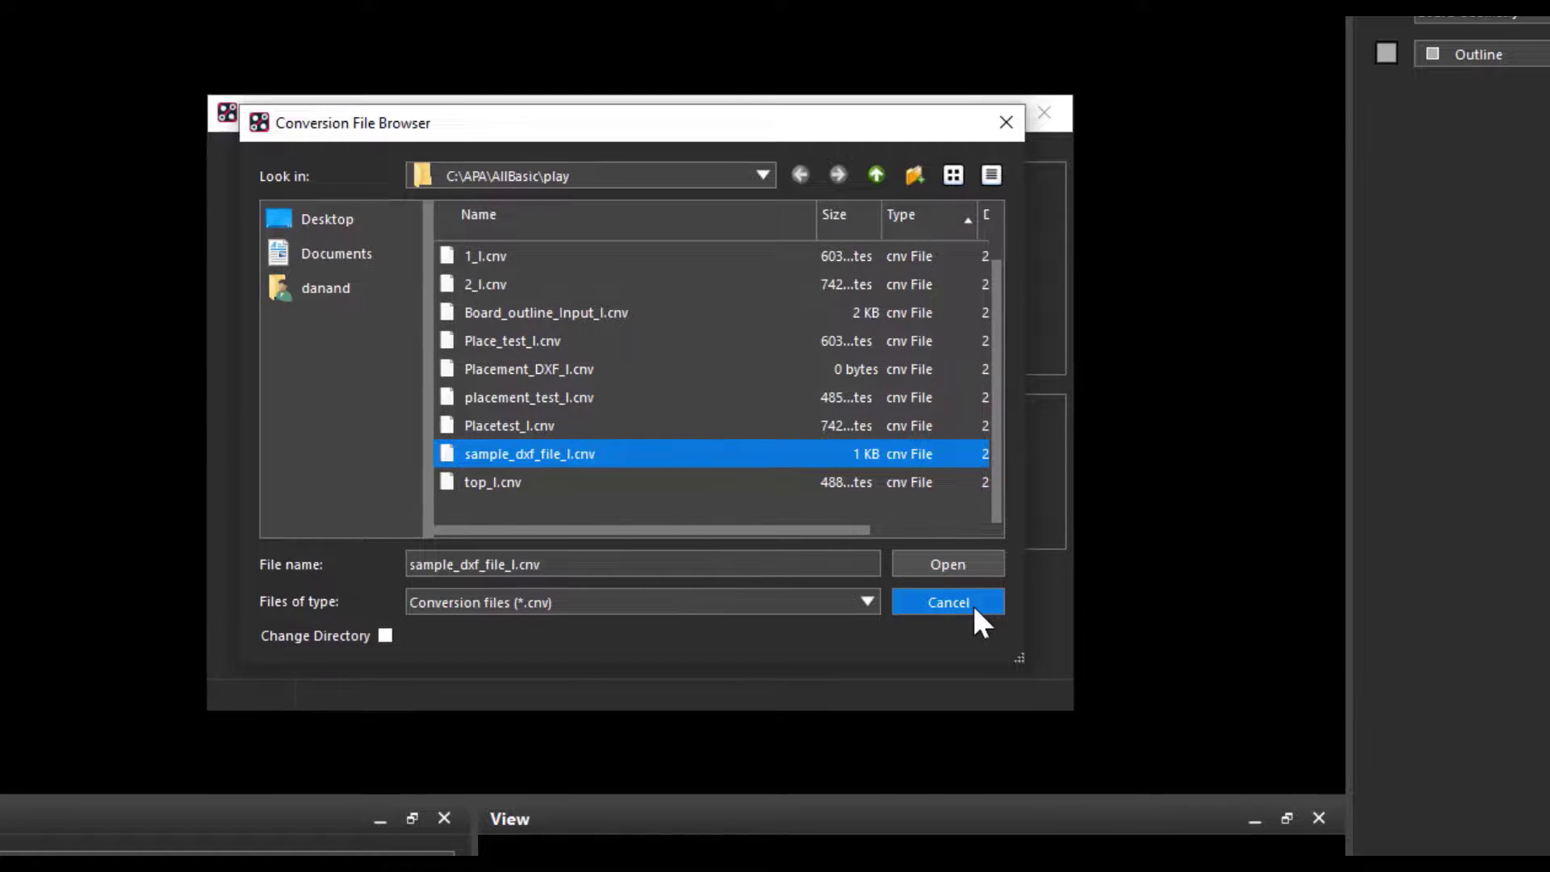
click(972, 602)
click(933, 490)
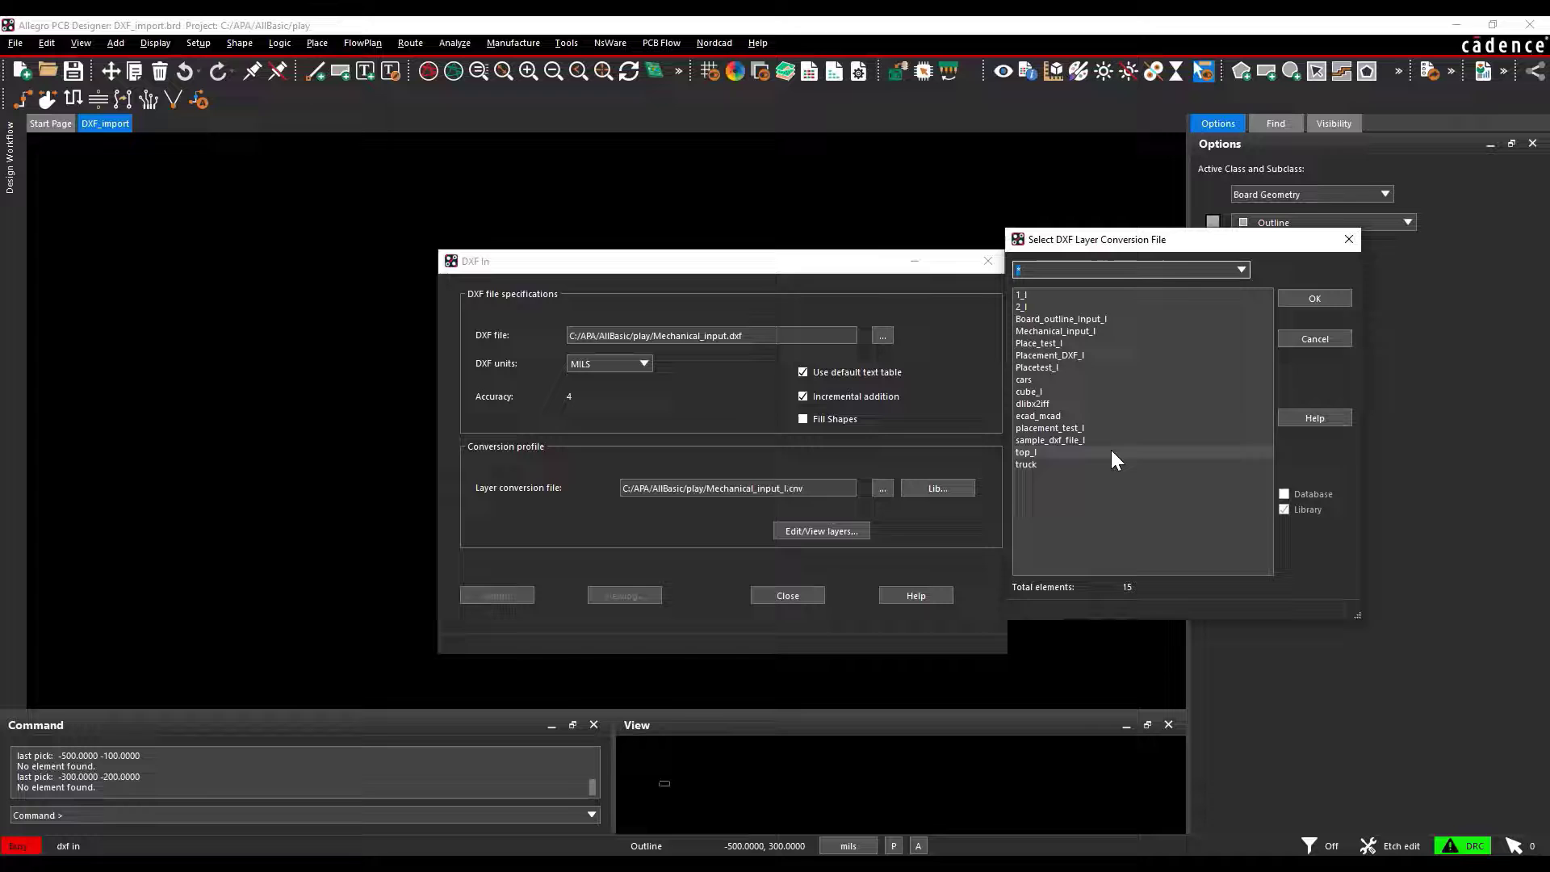
- Close the conversion file list and set the miscpath library search path to C:/APA/test_paths
click(1316, 340)
click(198, 43)
click(237, 564)
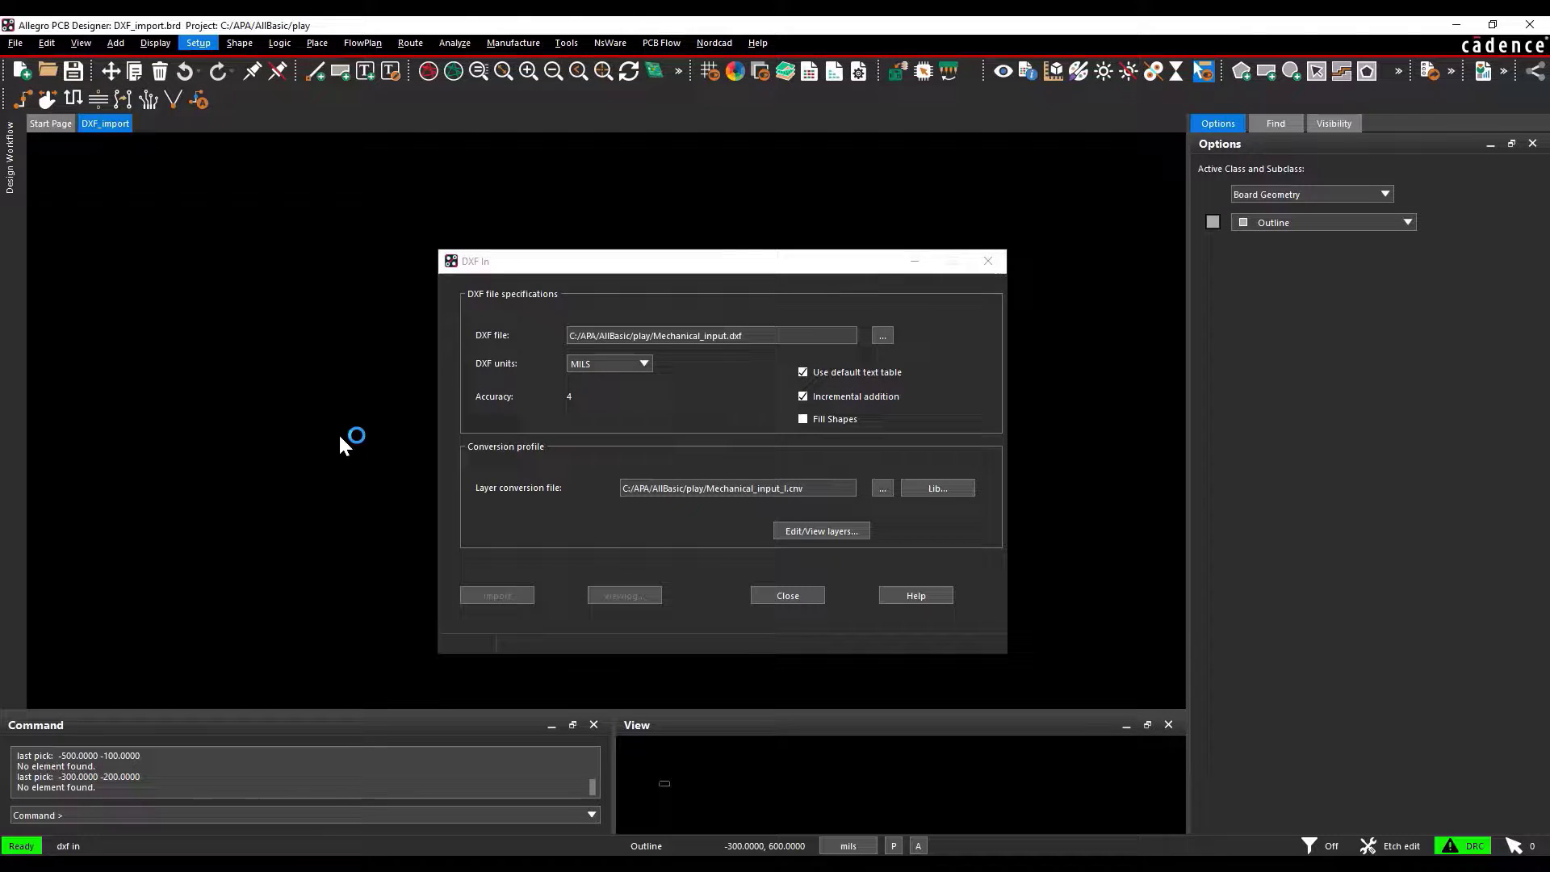
click(64, 345)
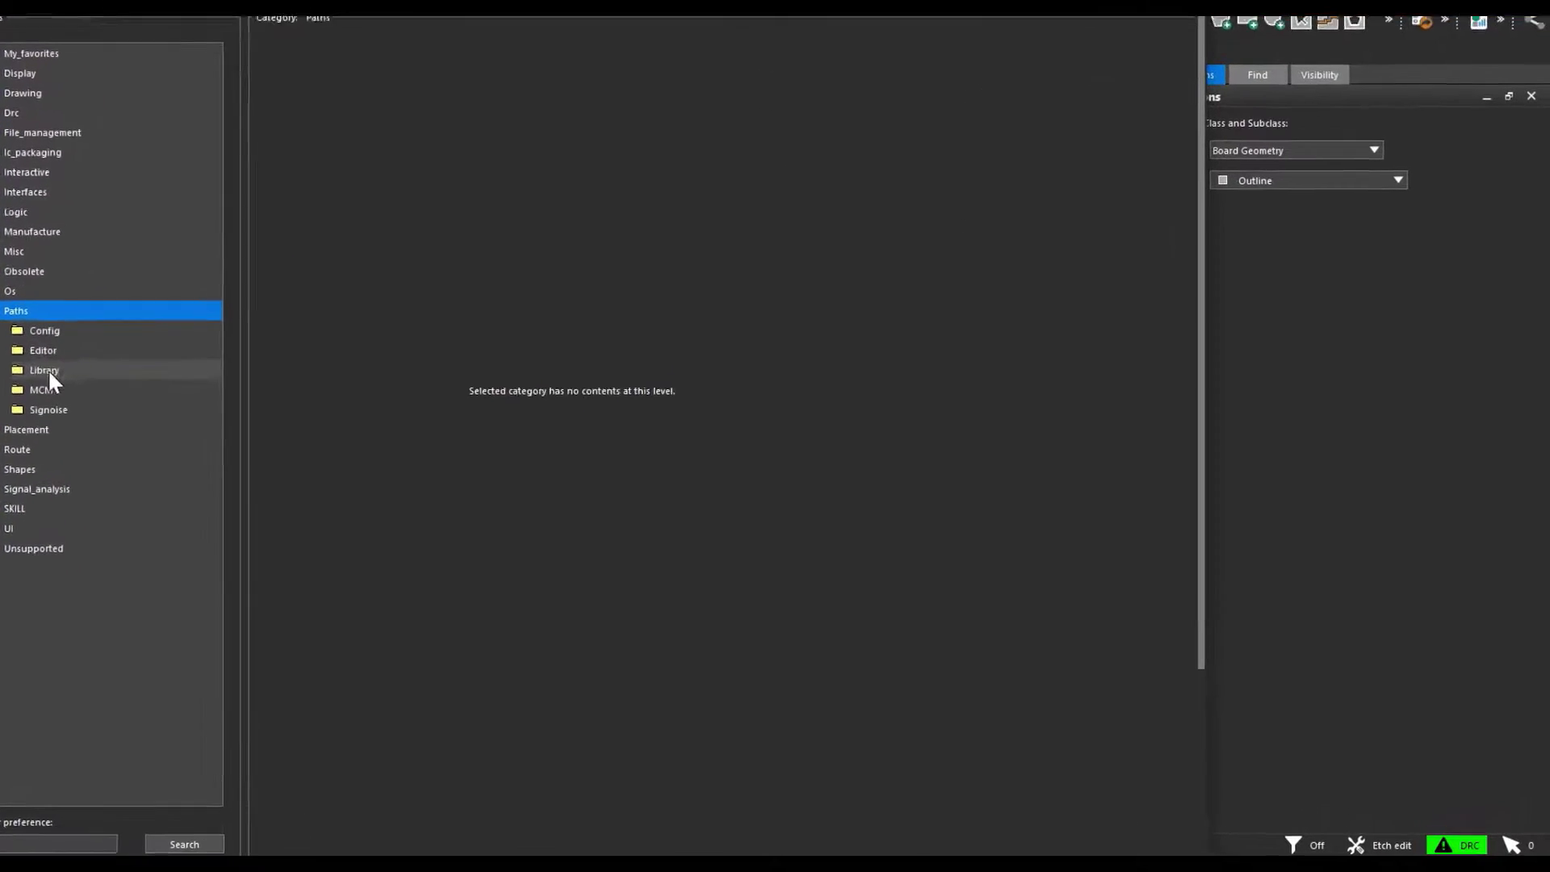
click(133, 399)
click(771, 188)
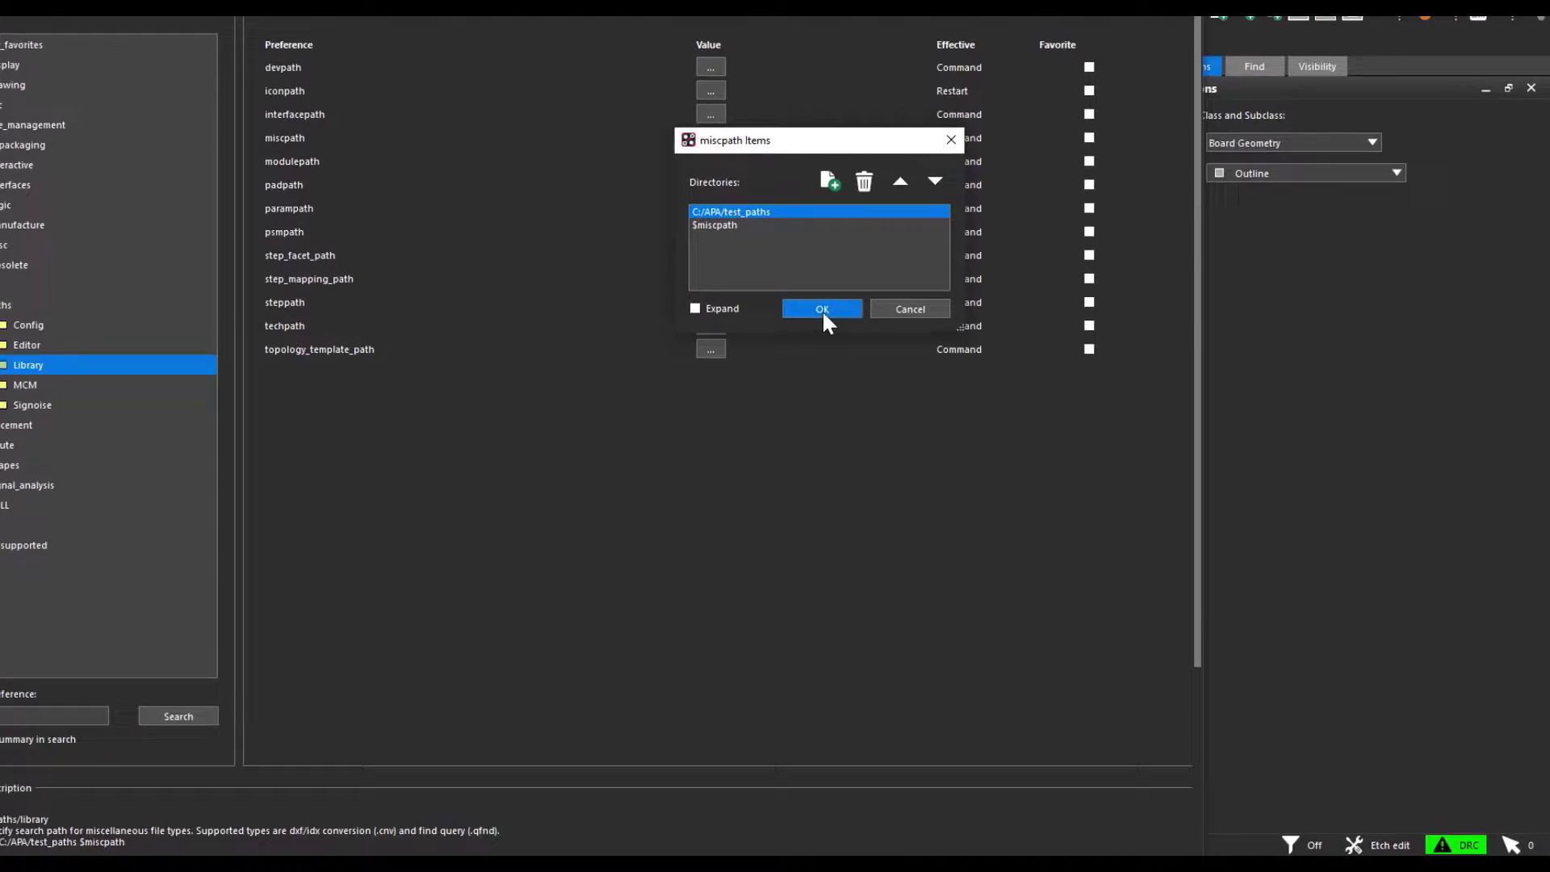
click(813, 302)
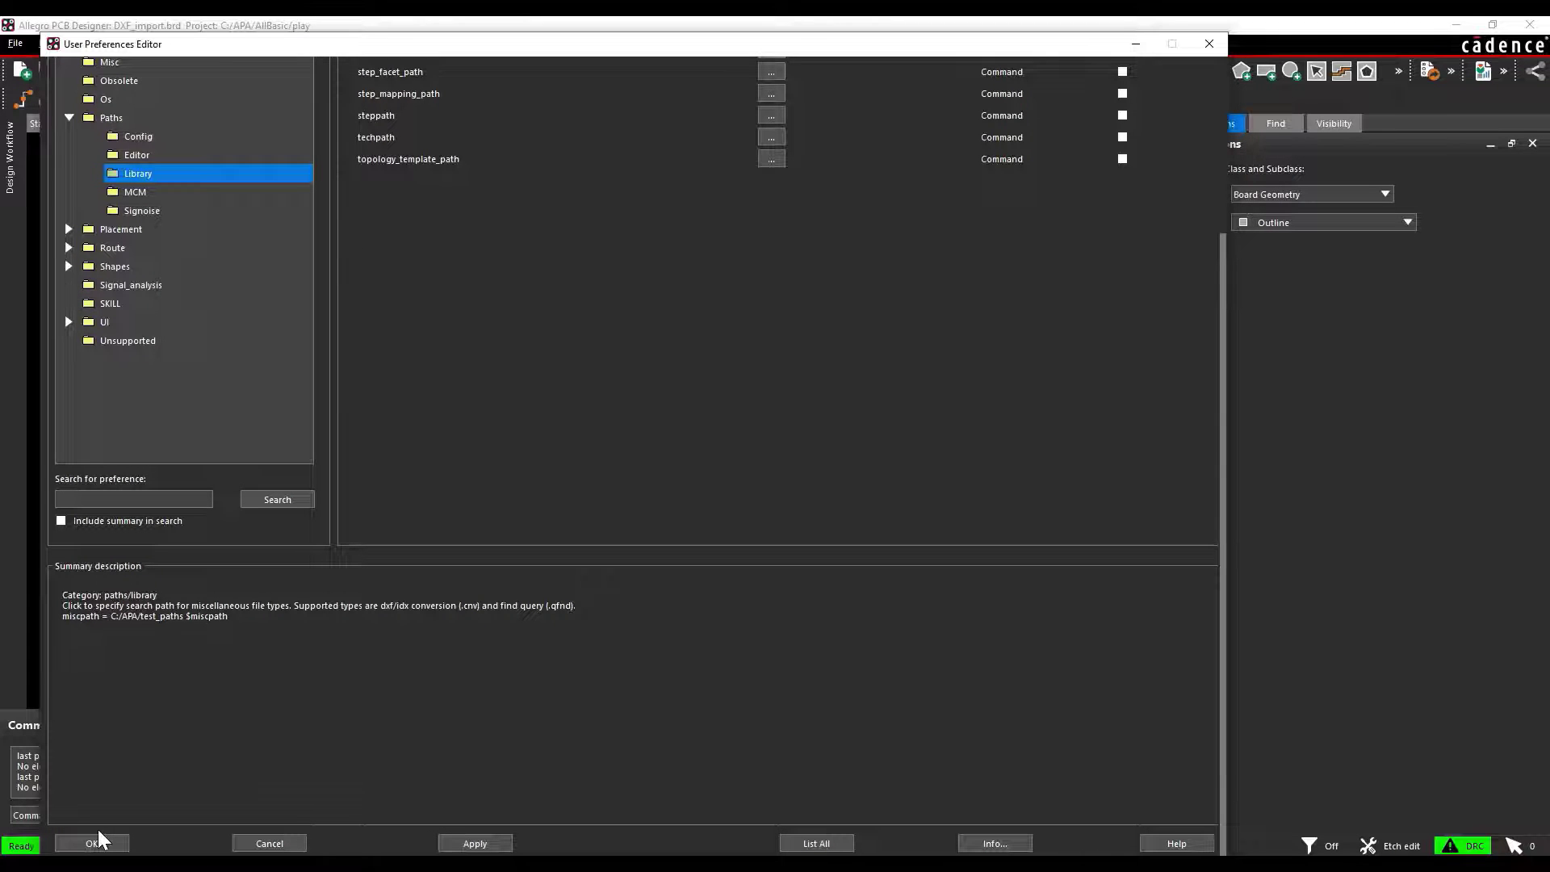
click(97, 841)
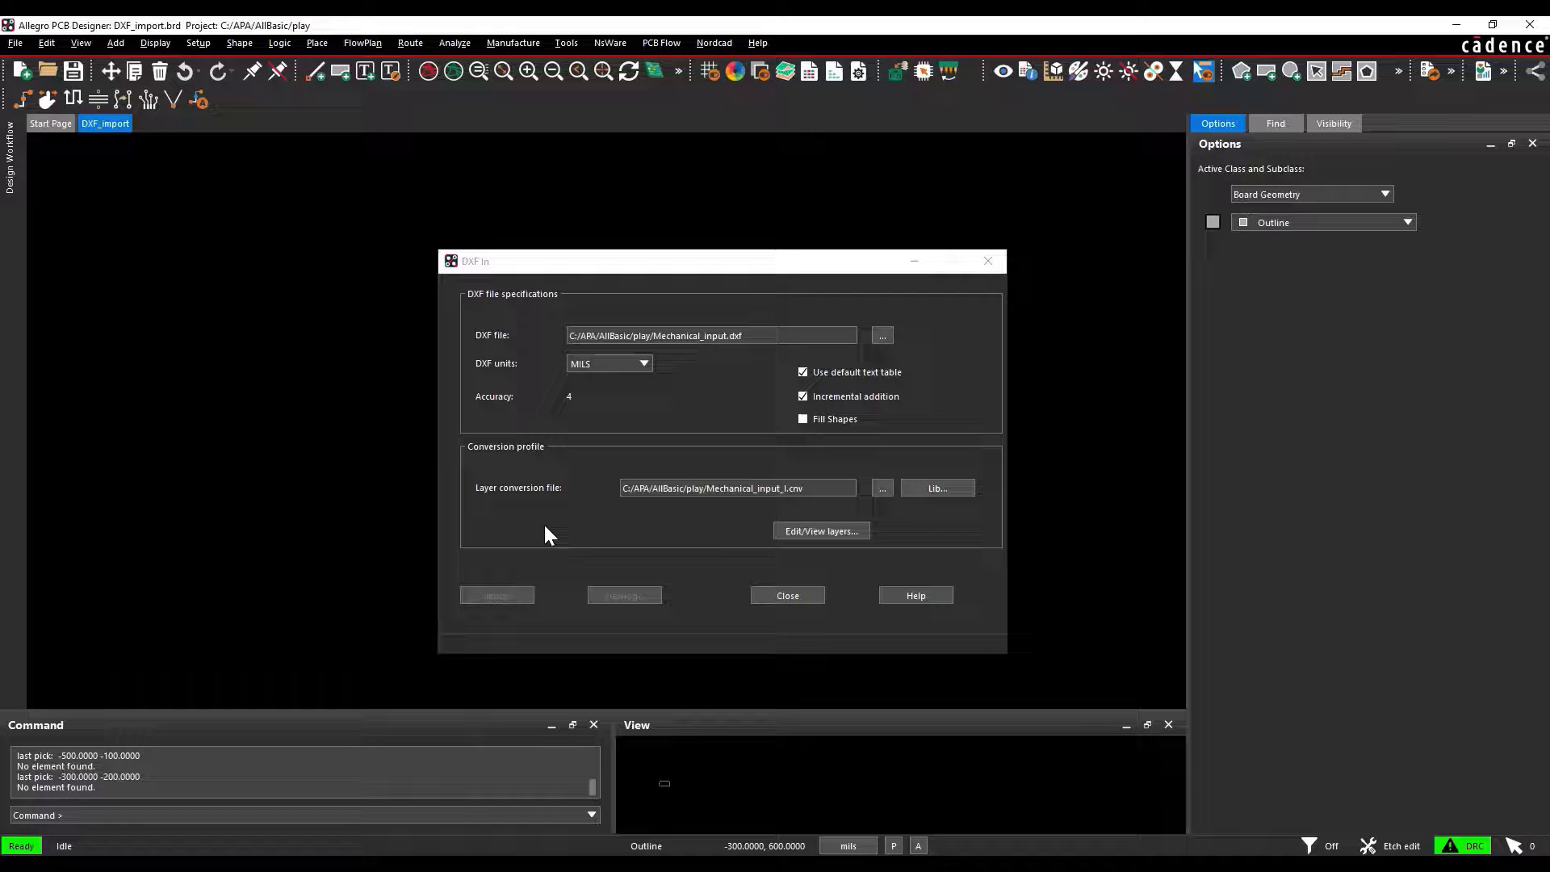
- In Edit/View layers, keep the filter on All, select every DXF layer and preview them
click(845, 533)
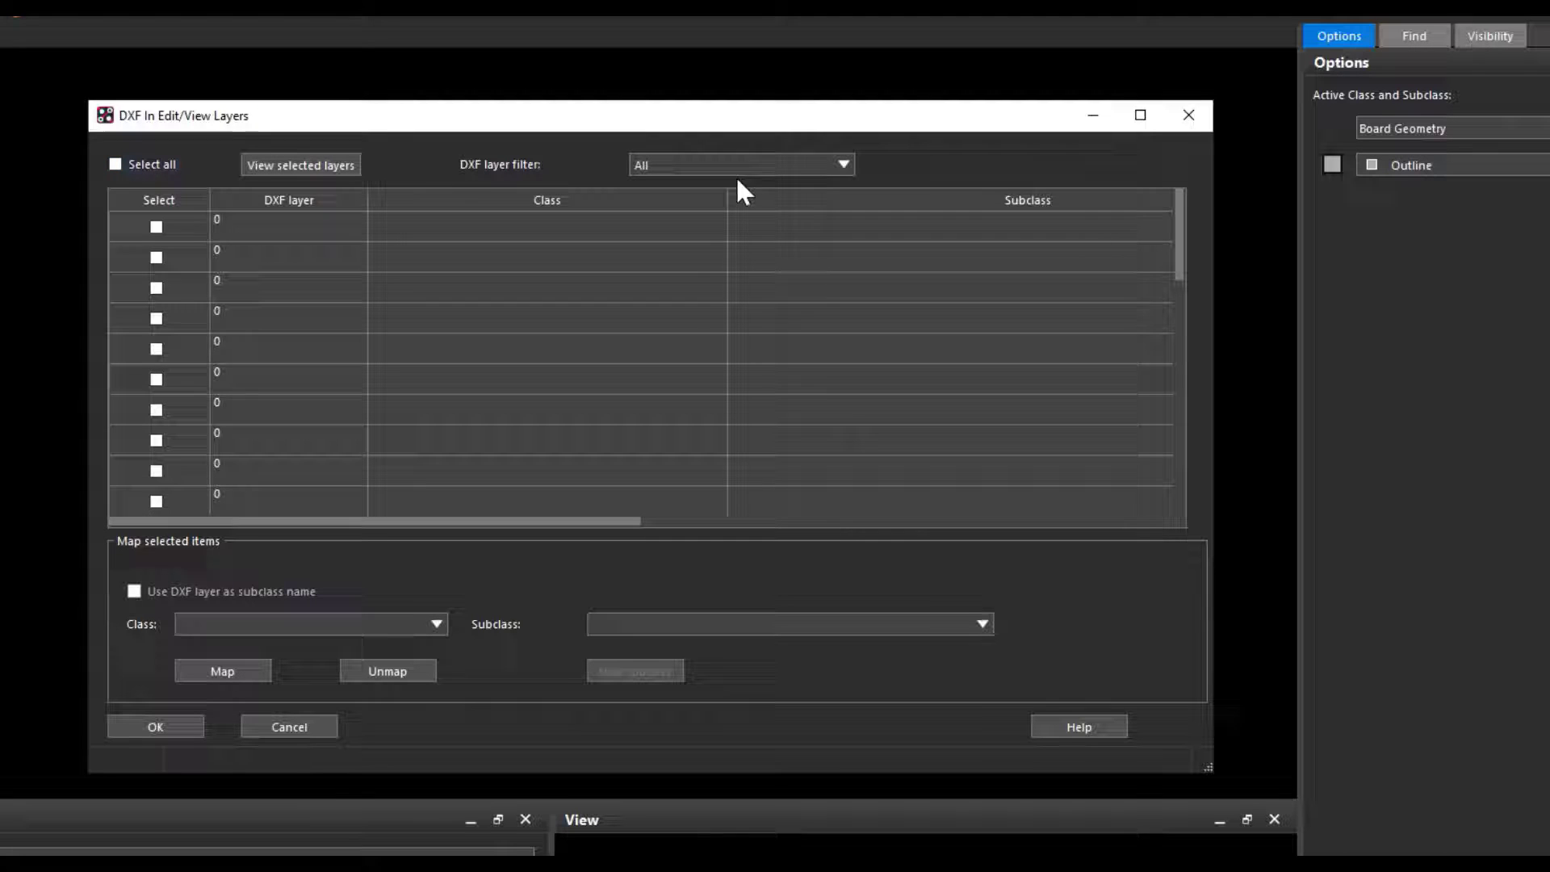
click(821, 165)
click(845, 166)
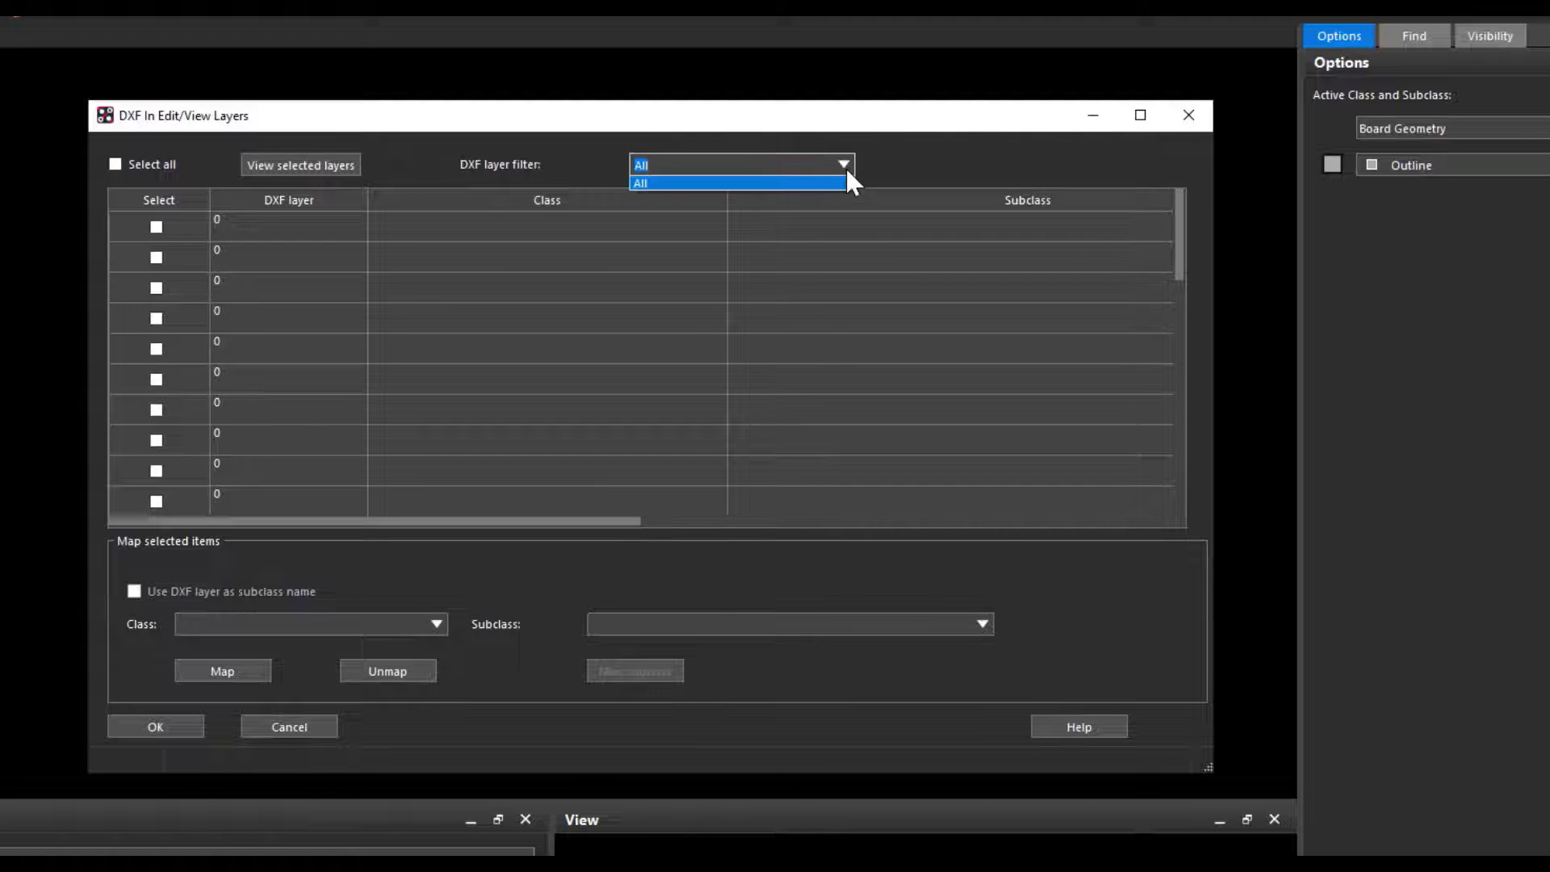
click(845, 166)
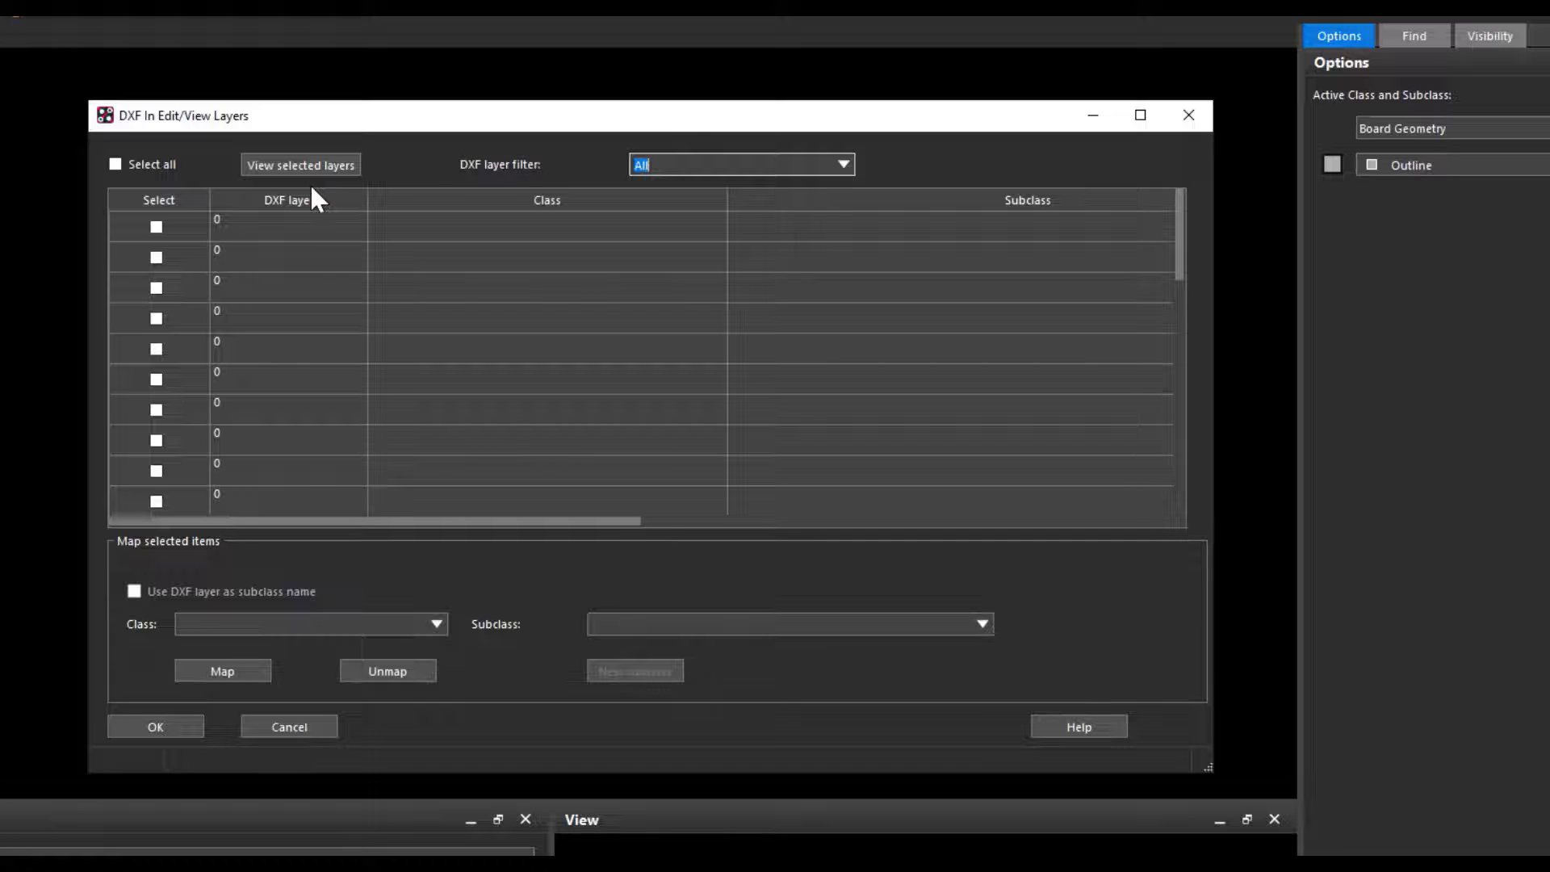
click(165, 167)
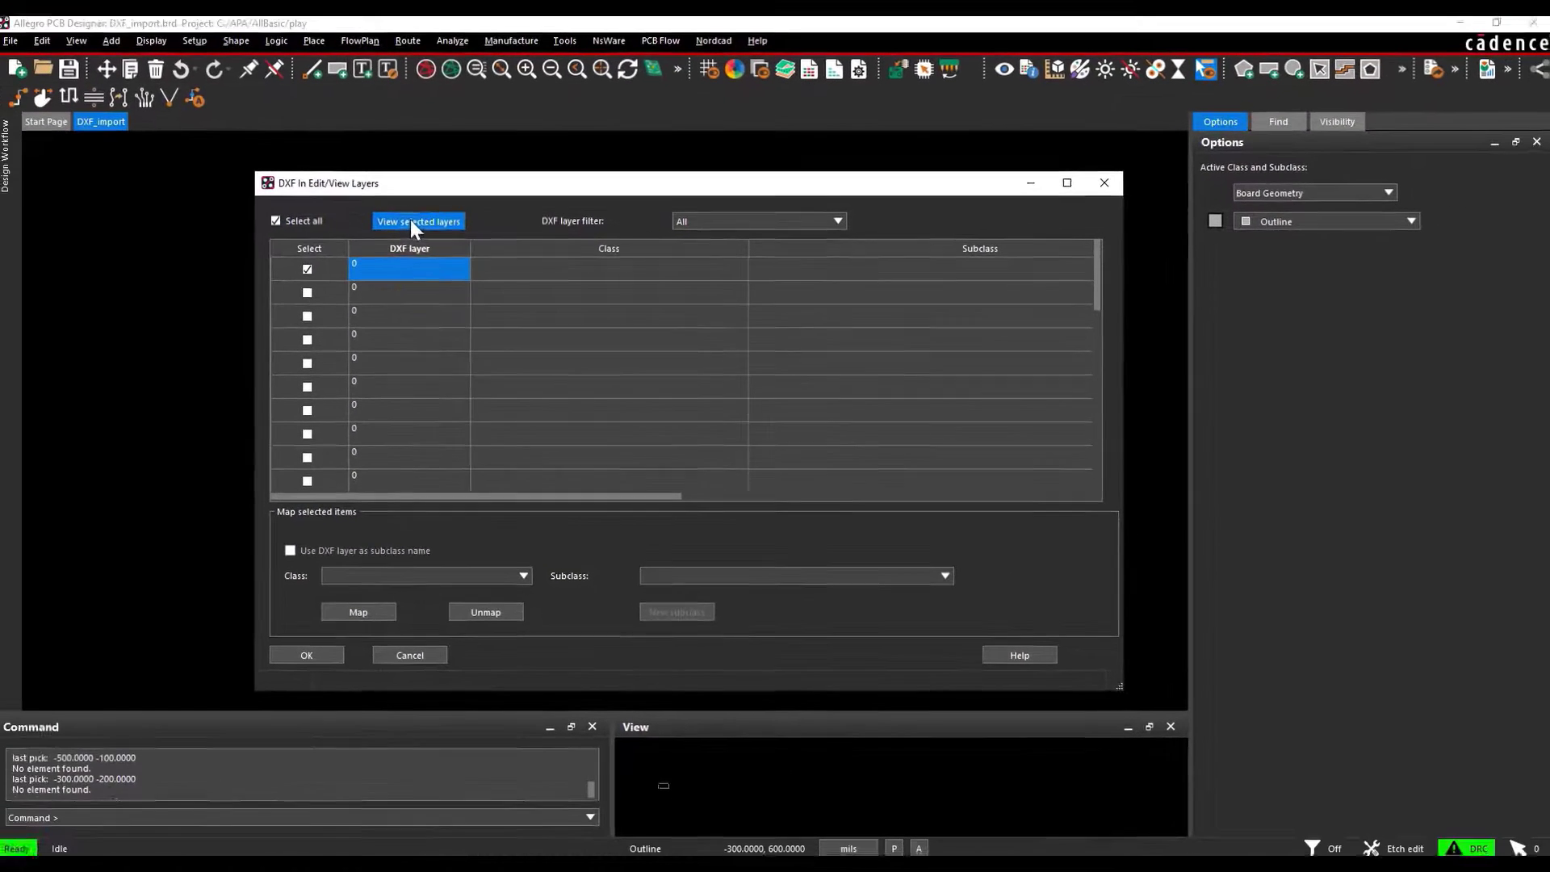
click(412, 222)
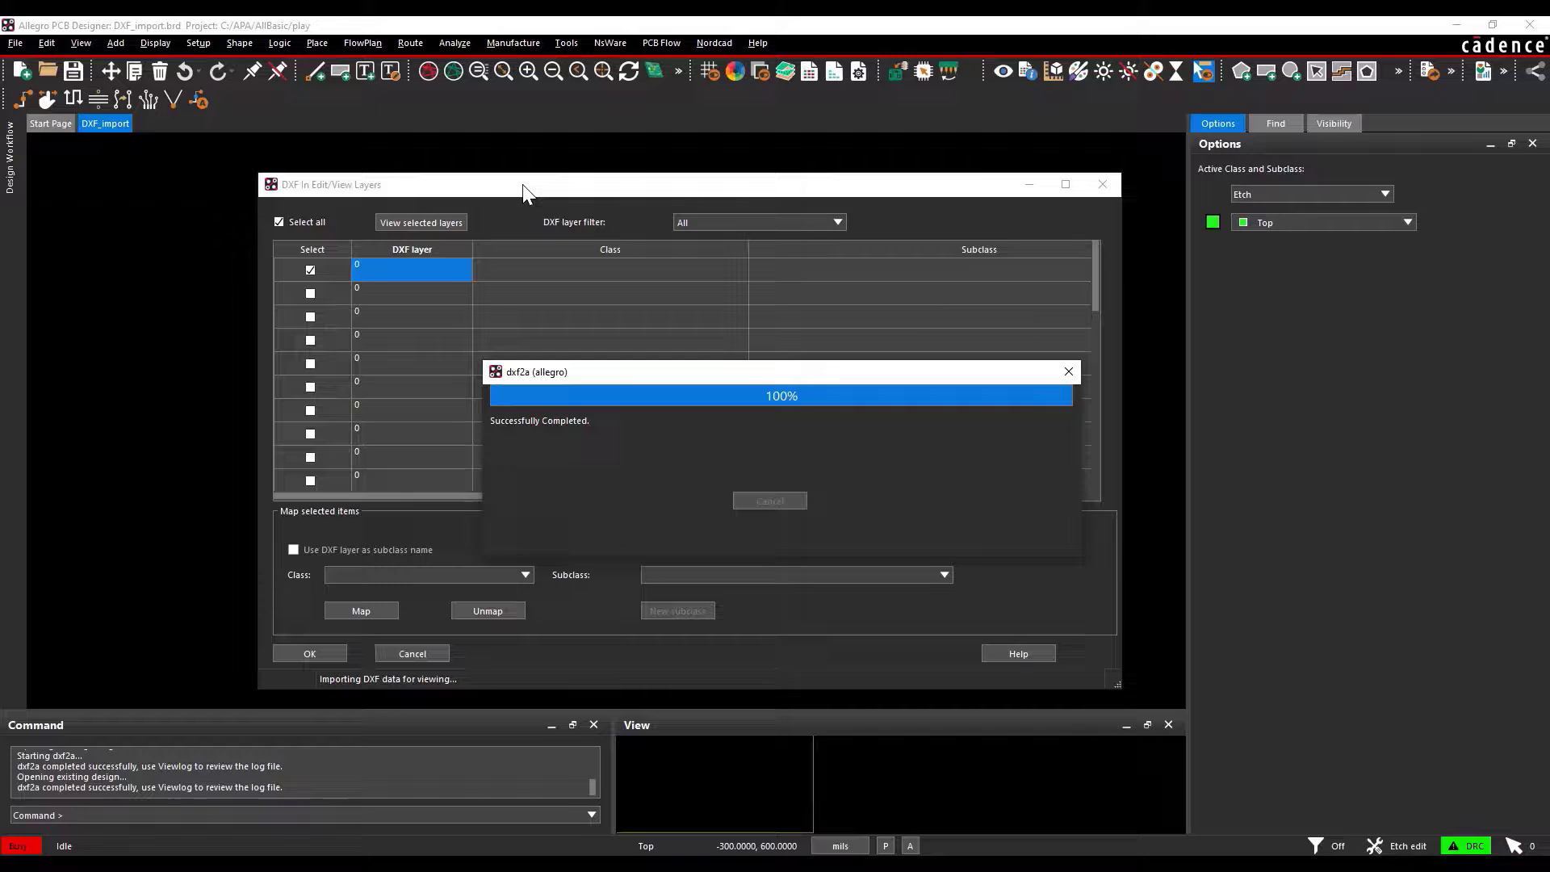
- Move the Edit/View Layers dialog right to reveal the previewed board outline and connectors
drag(522, 185, 942, 154)
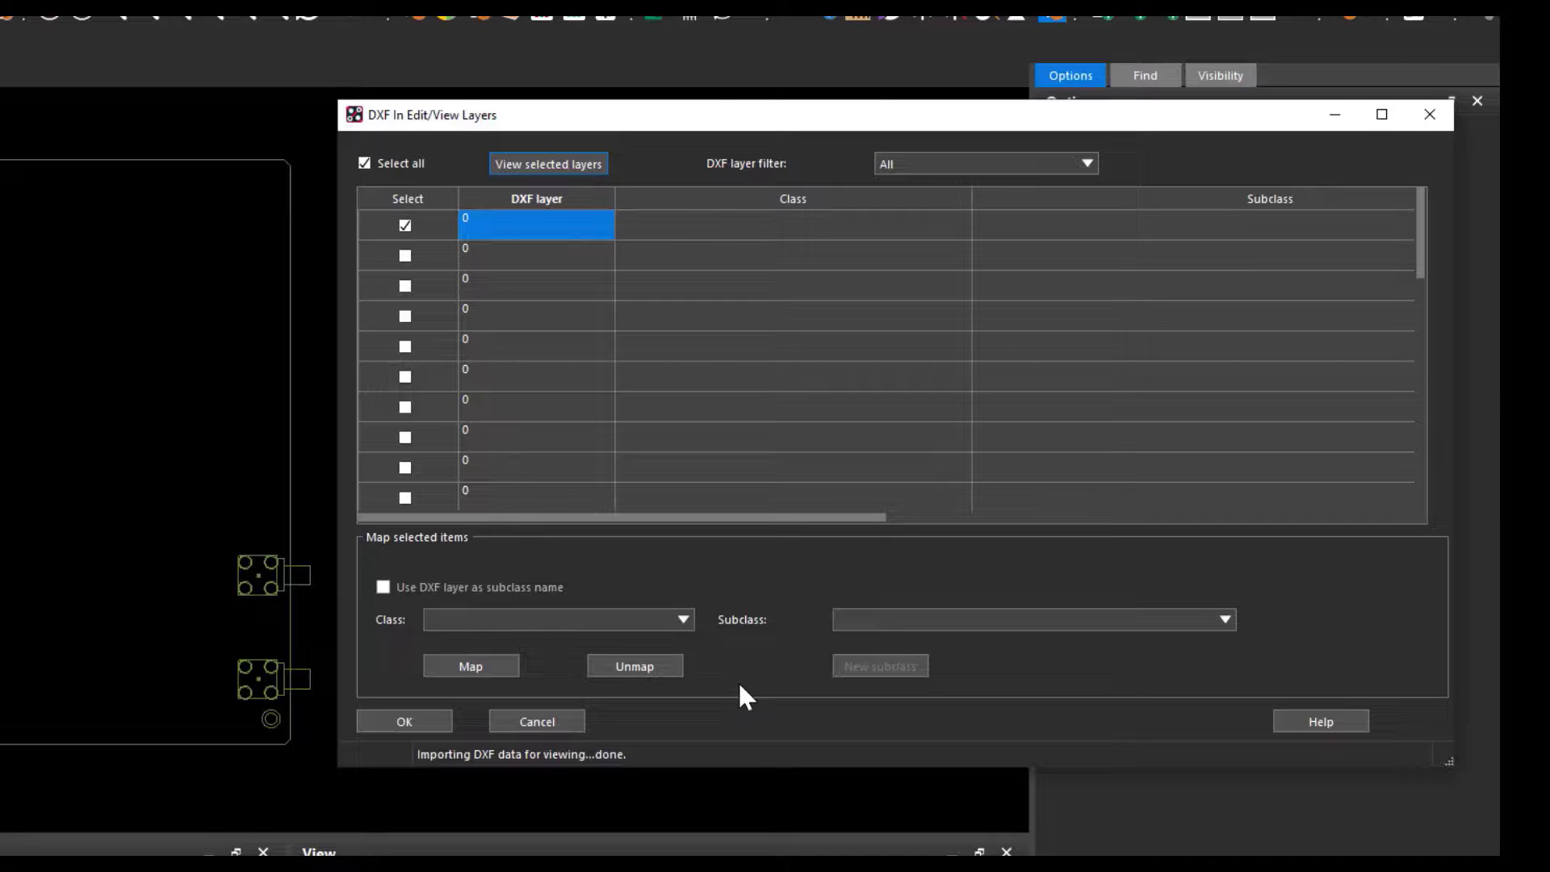
- Map the first layer 0 entry to BOARD GEOMETRY / OUTLINE, without DXF-named subclasses
click(688, 623)
click(683, 666)
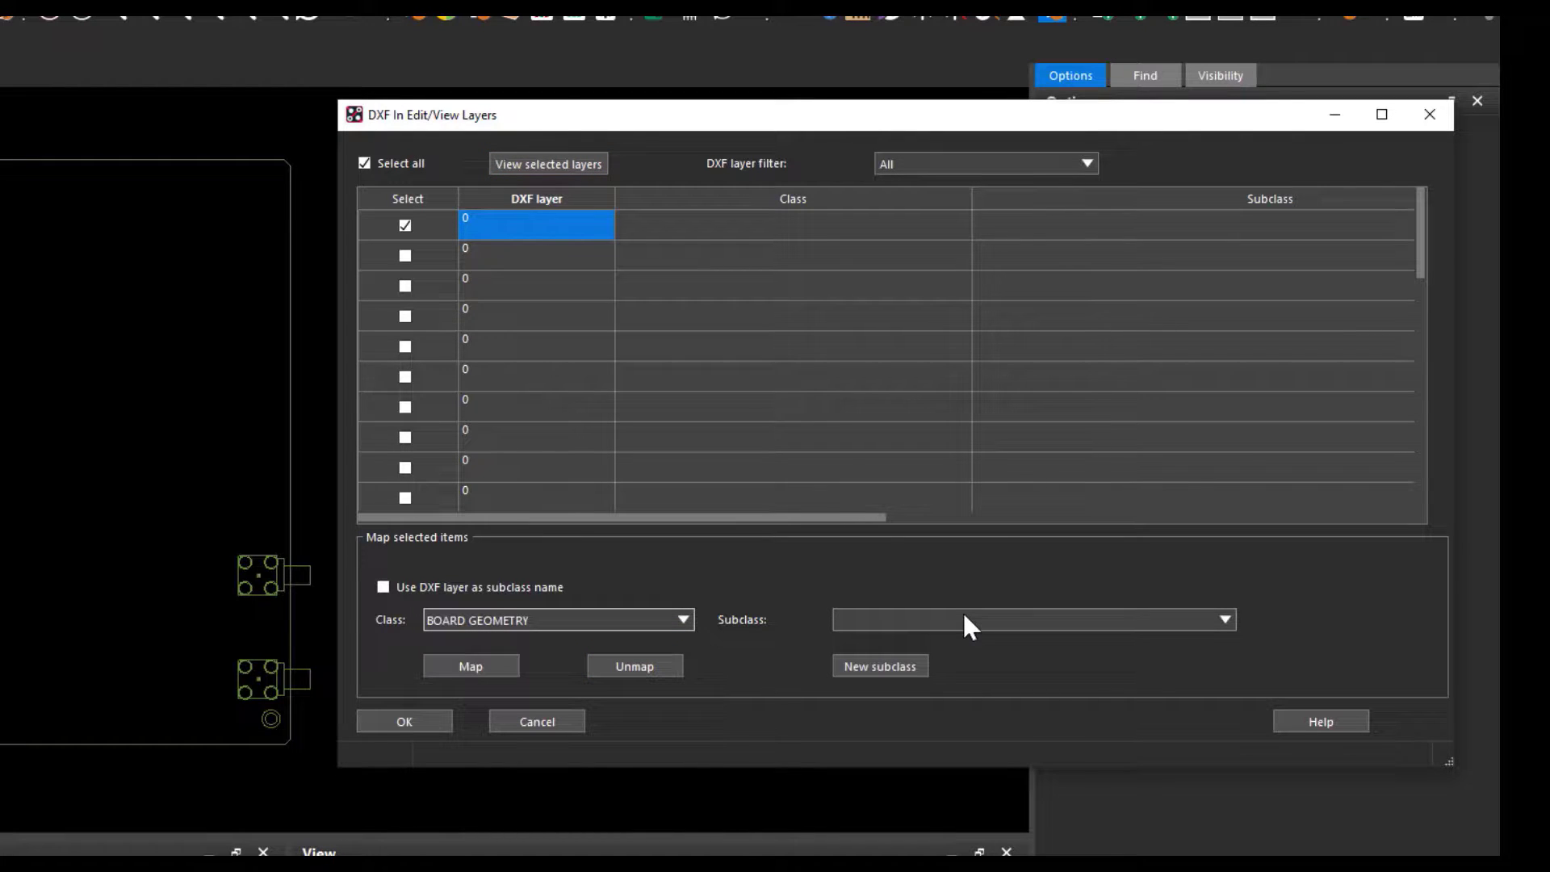
key(alt+u)
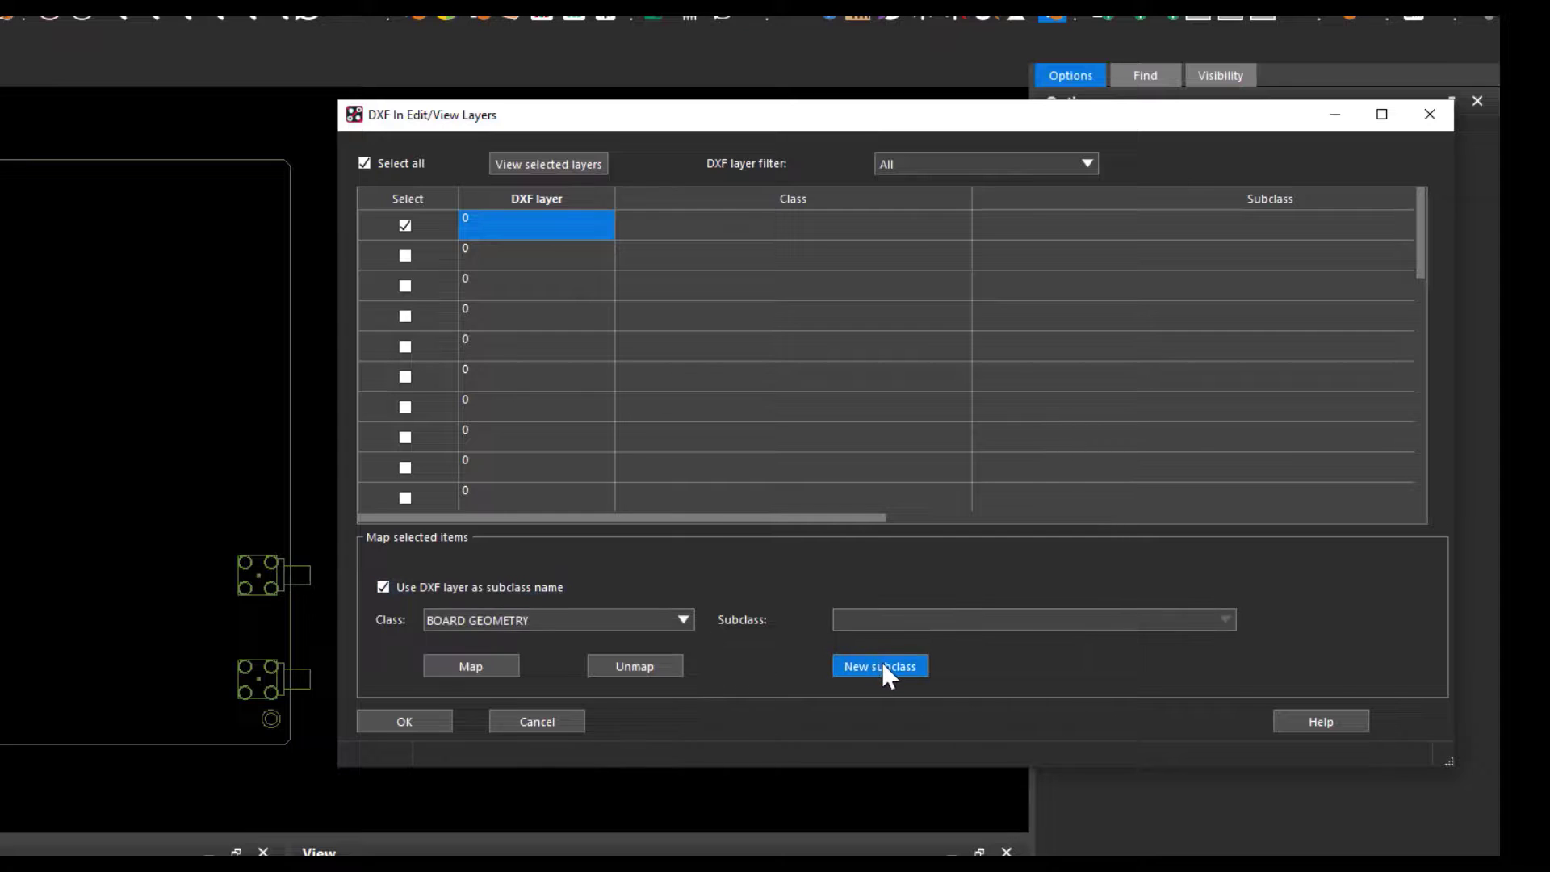
click(881, 664)
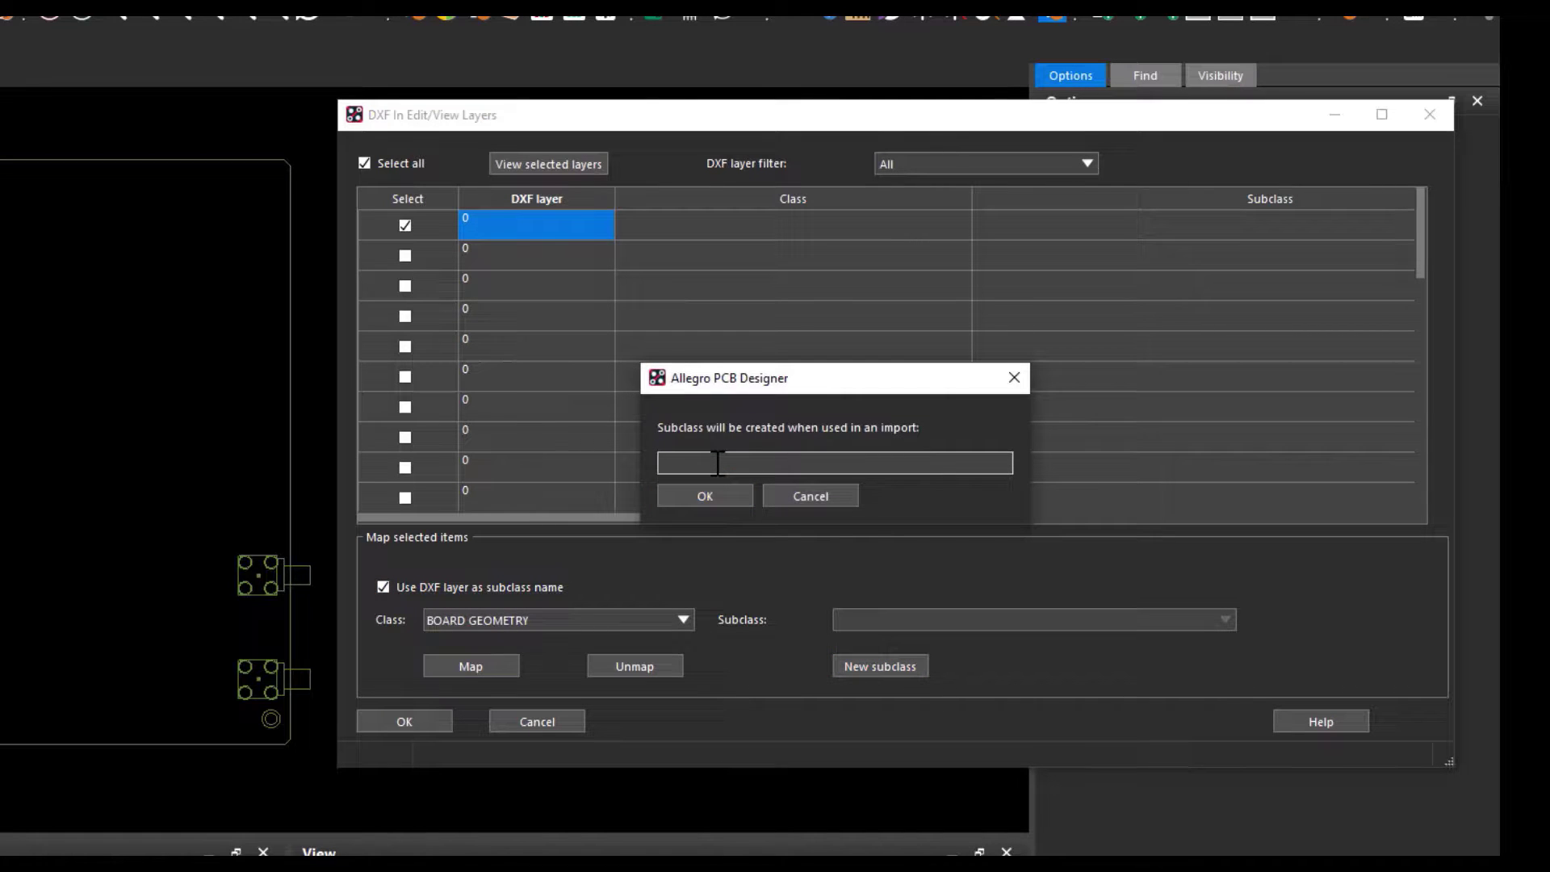
click(807, 497)
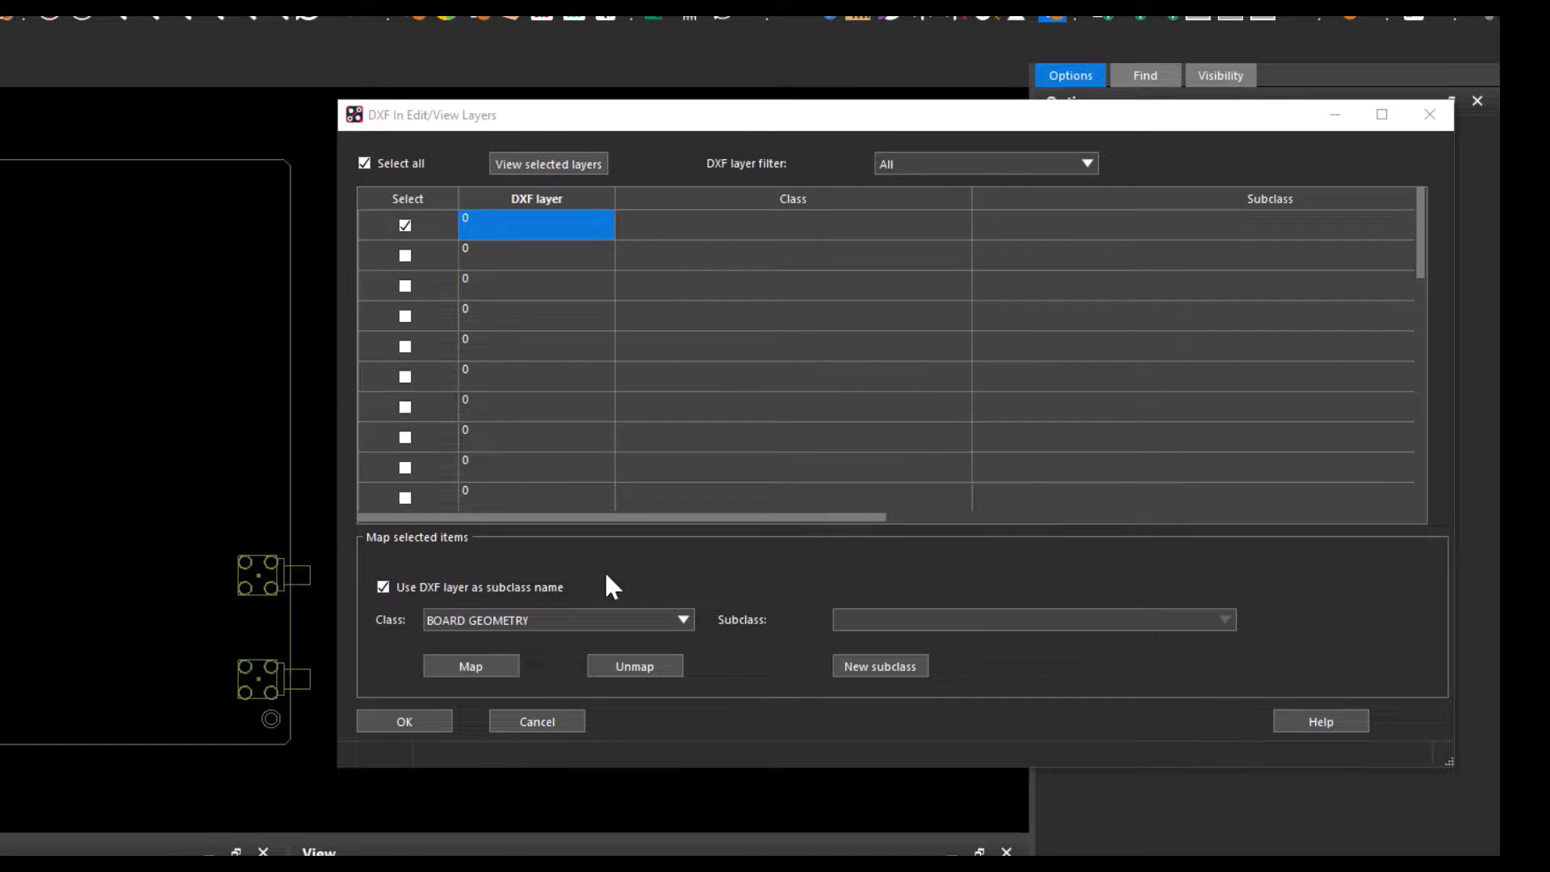
click(453, 589)
click(453, 593)
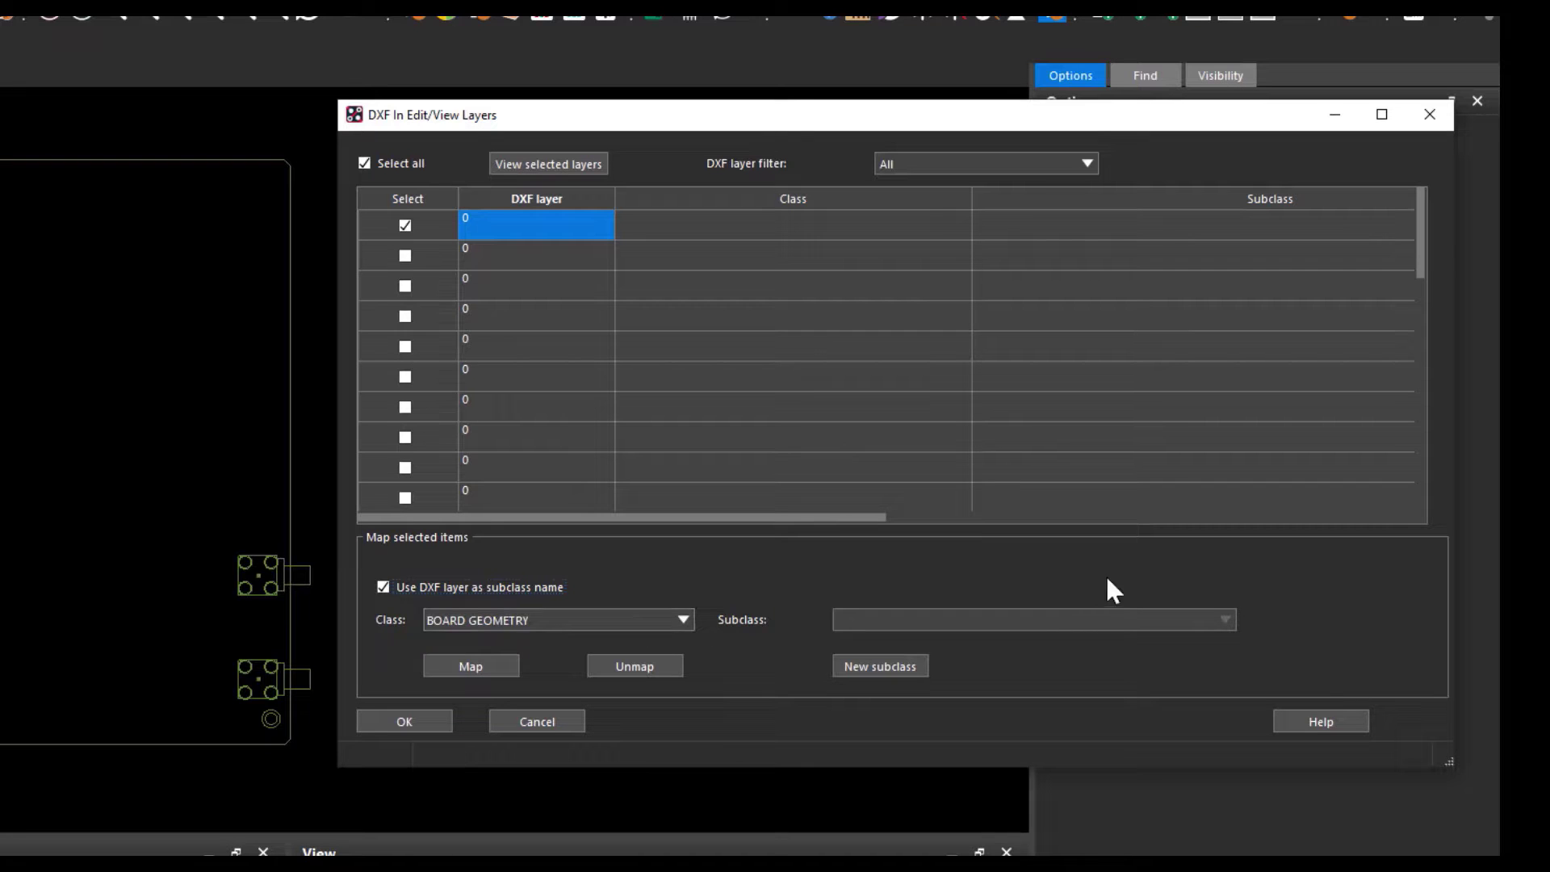
click(452, 587)
click(1057, 620)
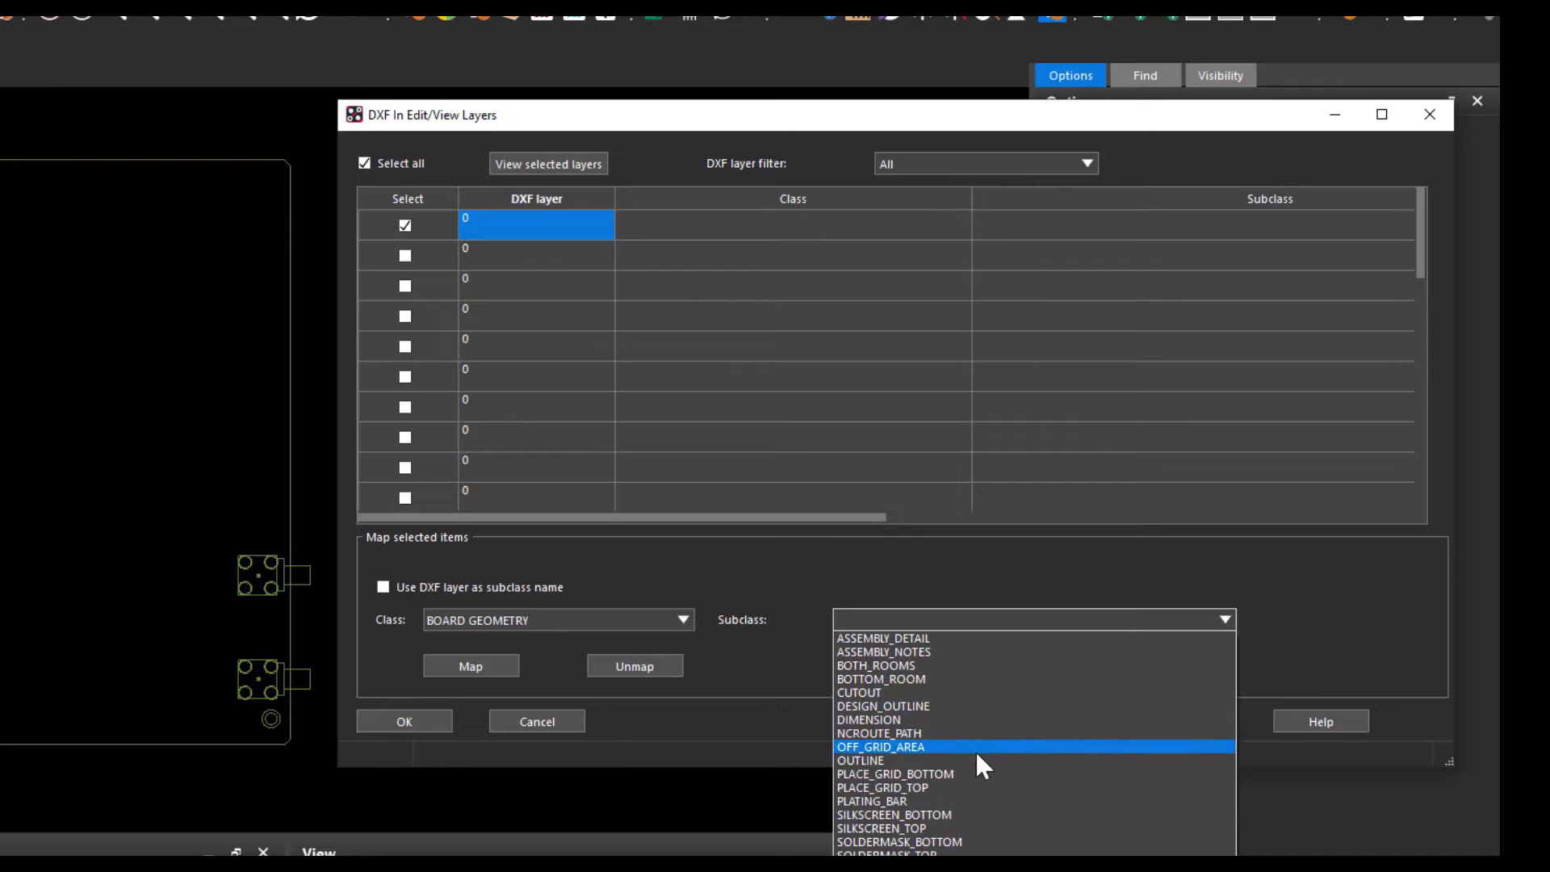
click(915, 755)
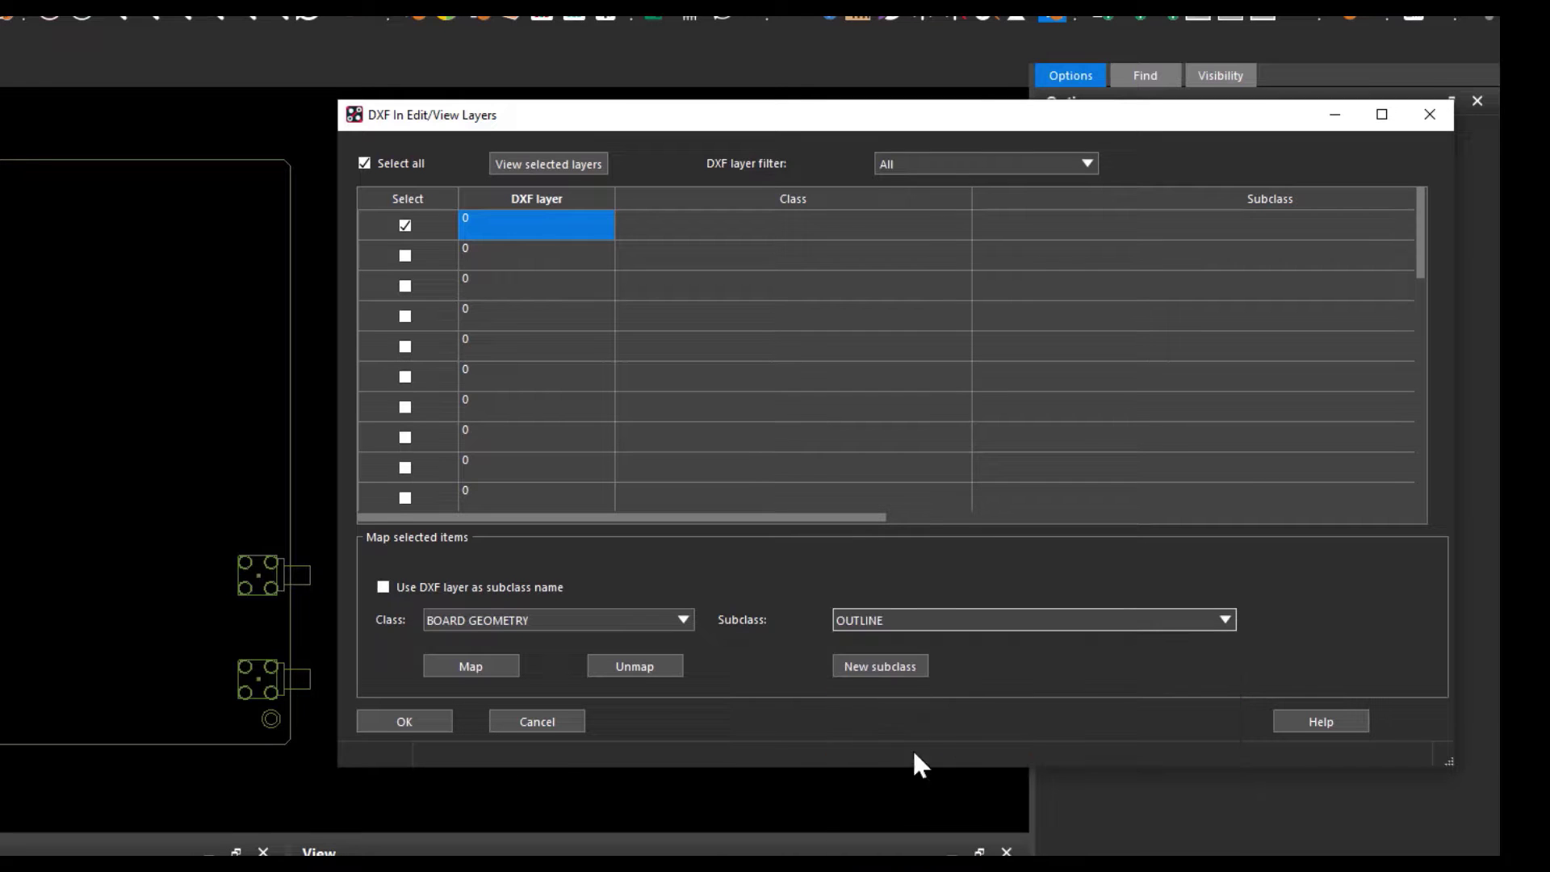
click(489, 665)
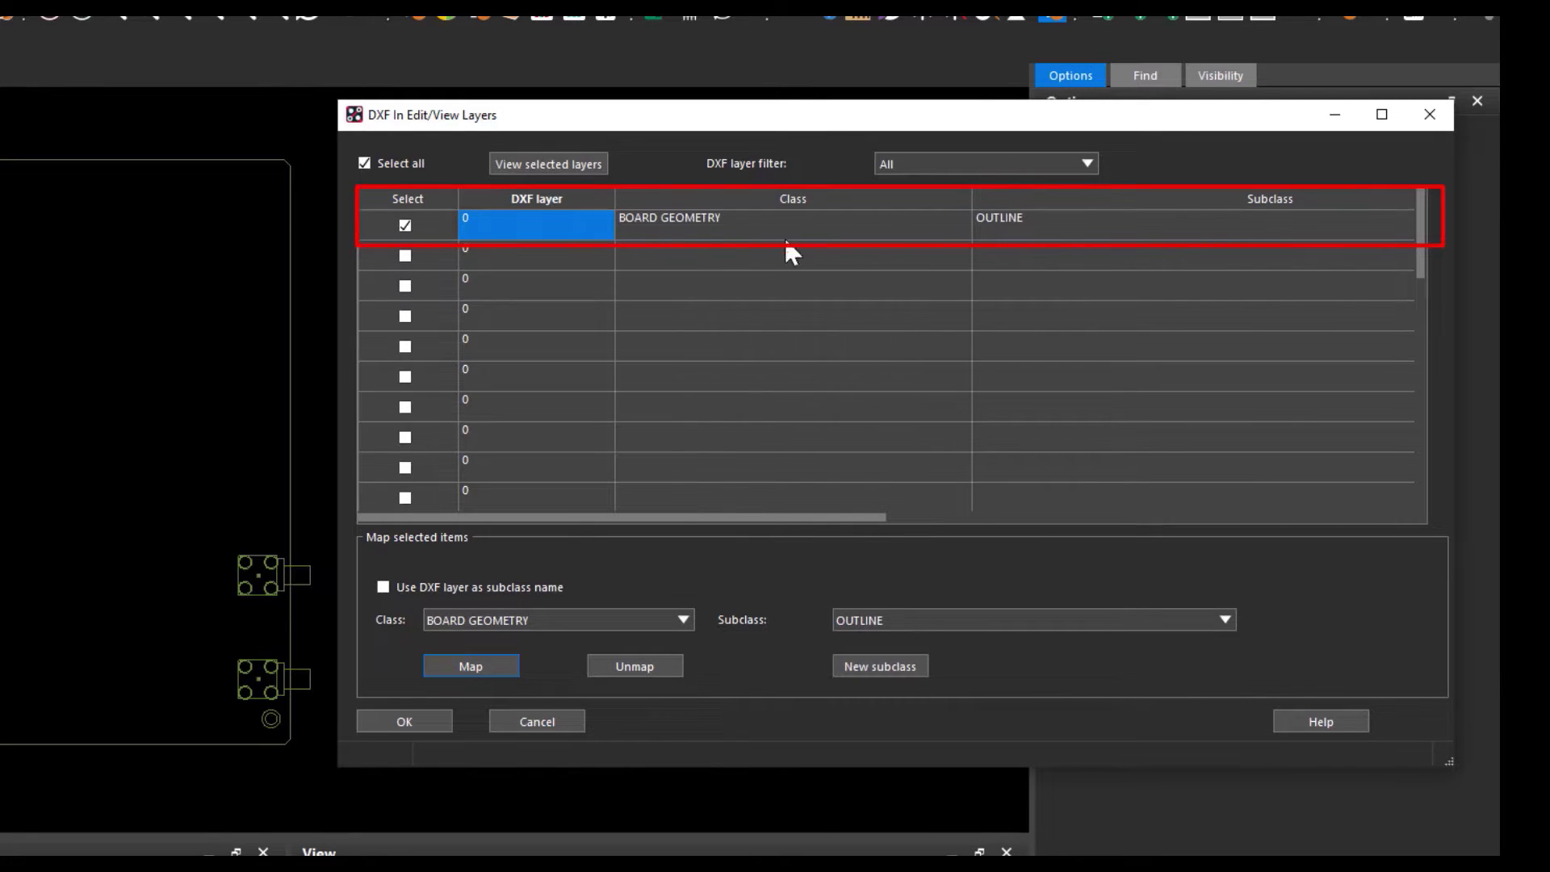
- Accept the layer mapping, import Mechanical_input.dxf with dxf2a, and close DXF In
click(442, 721)
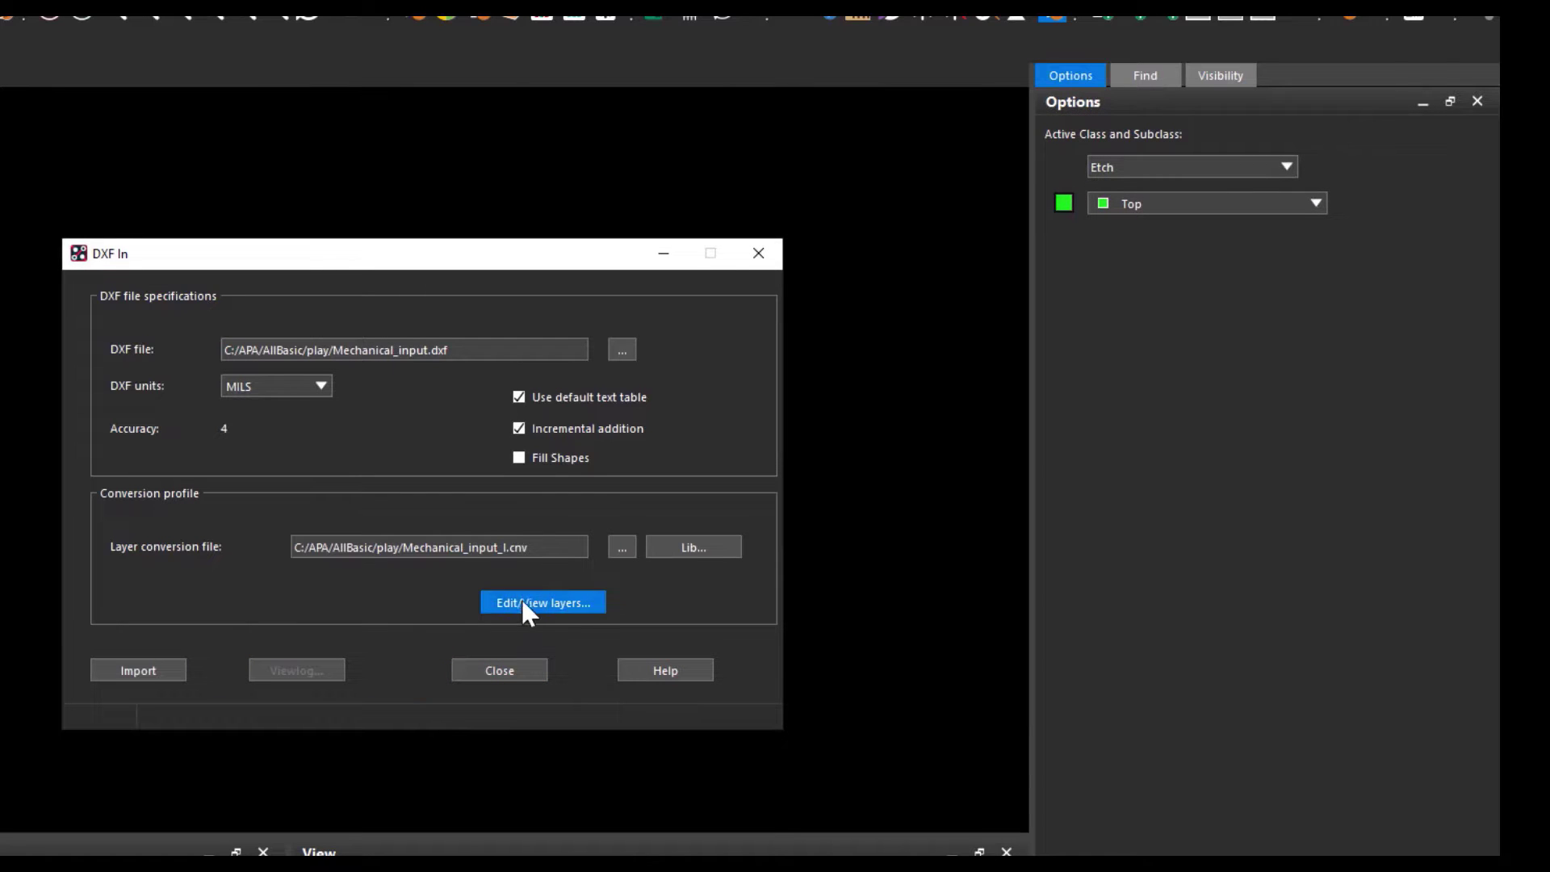
triple_click(548, 548)
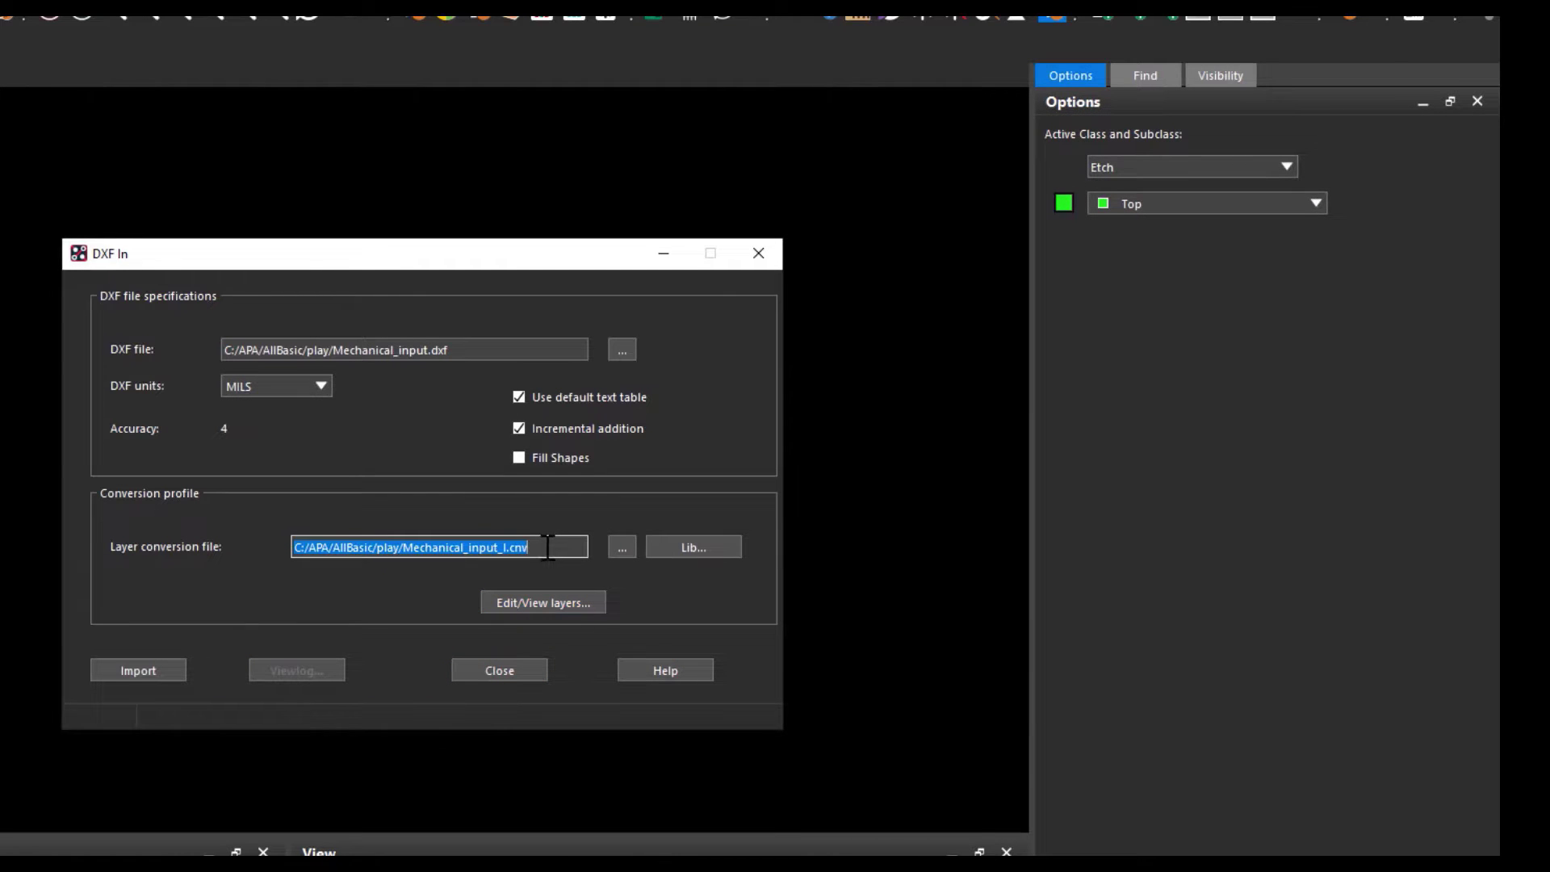
click(142, 668)
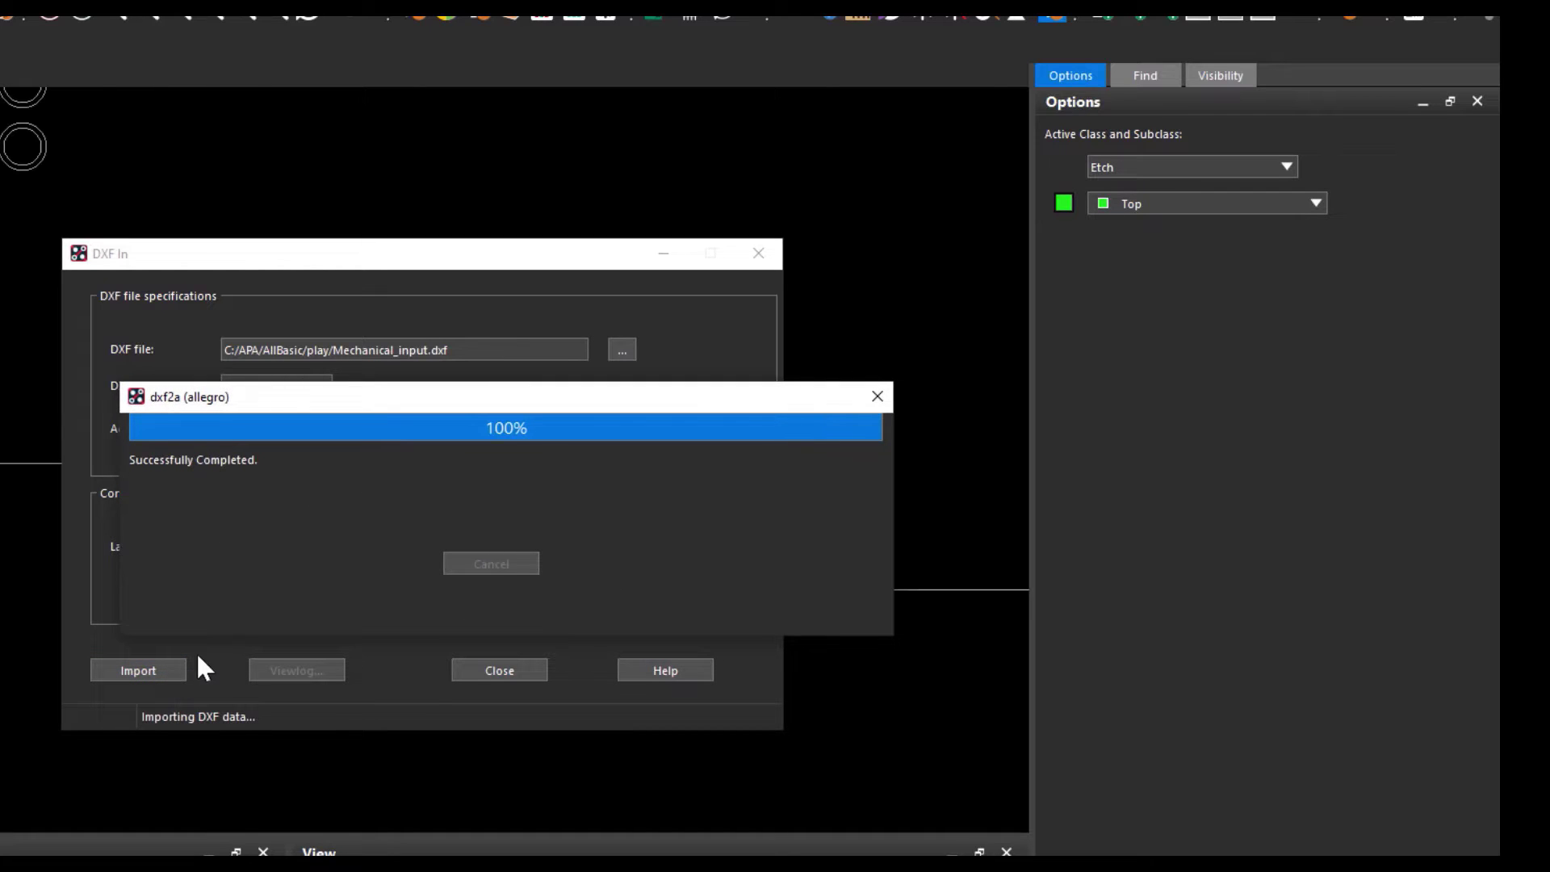
click(499, 670)
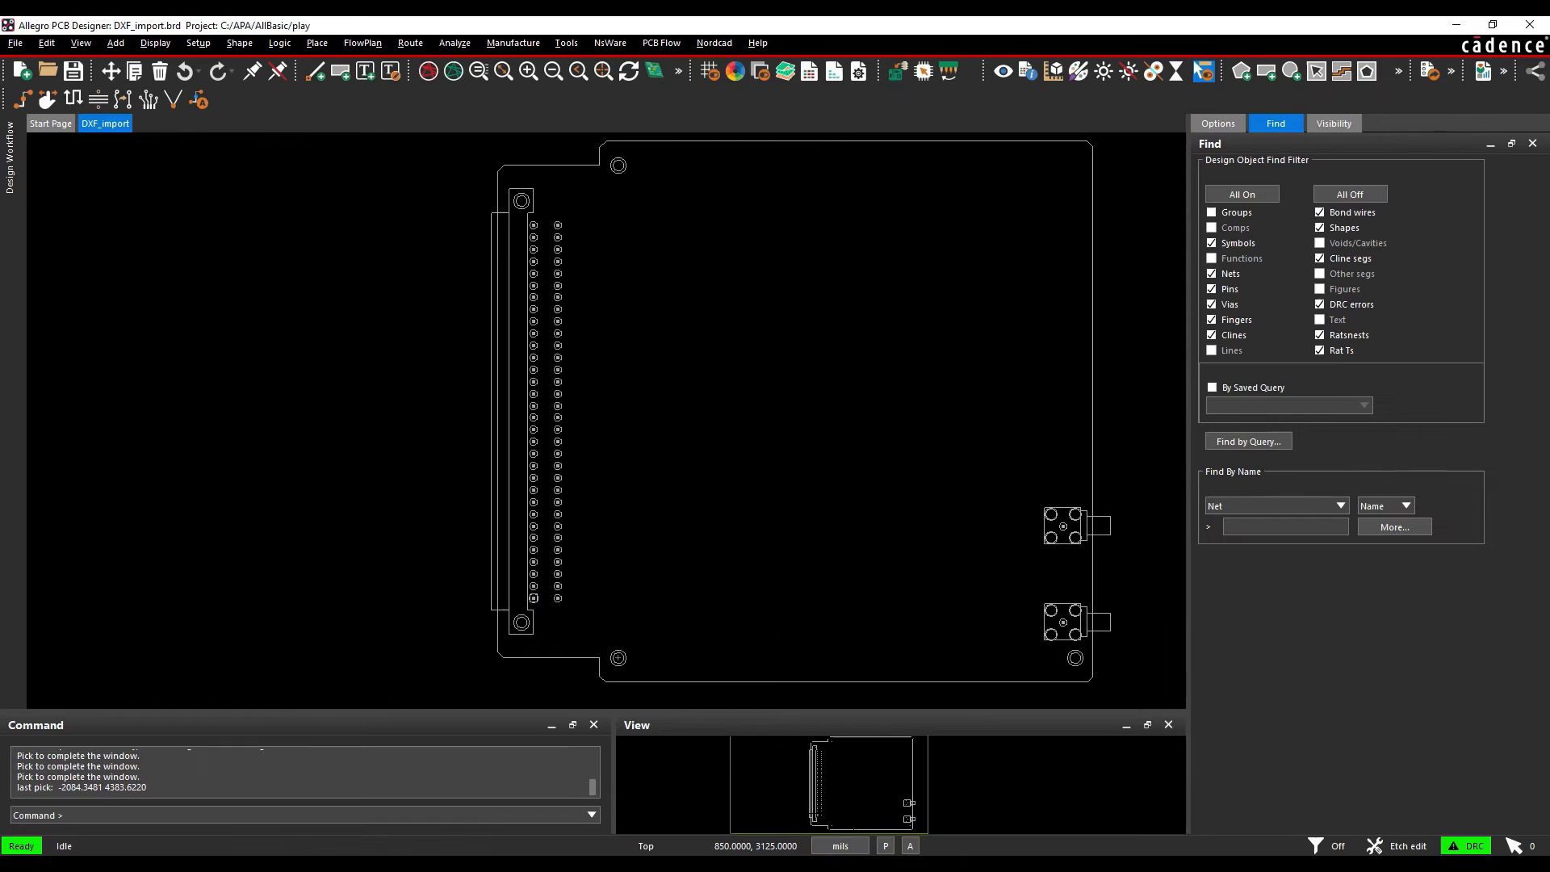